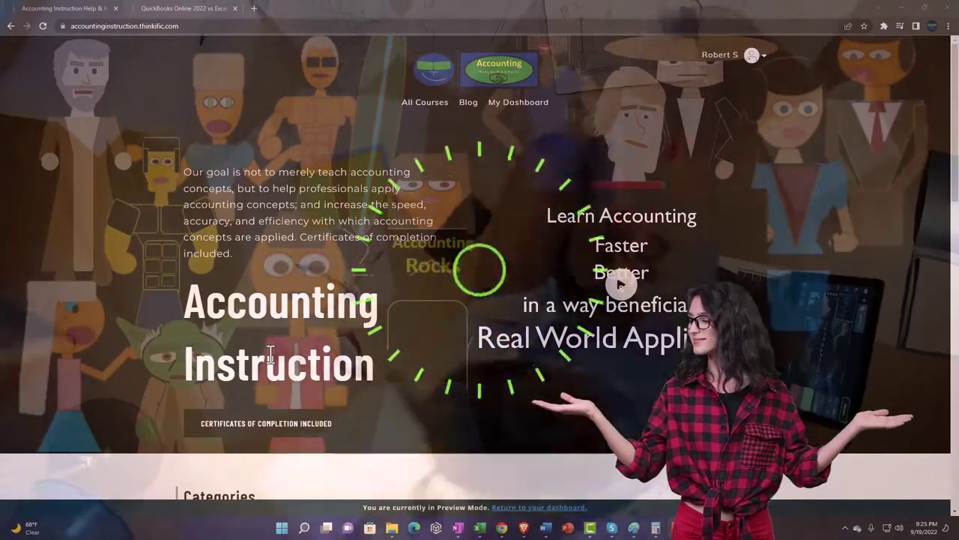
- Browse the site's course categories, then switch to the QuickBooks Online 2022 course and look at its OneNote - Getting Started 2022 section
scroll(131, 416, down, 4)
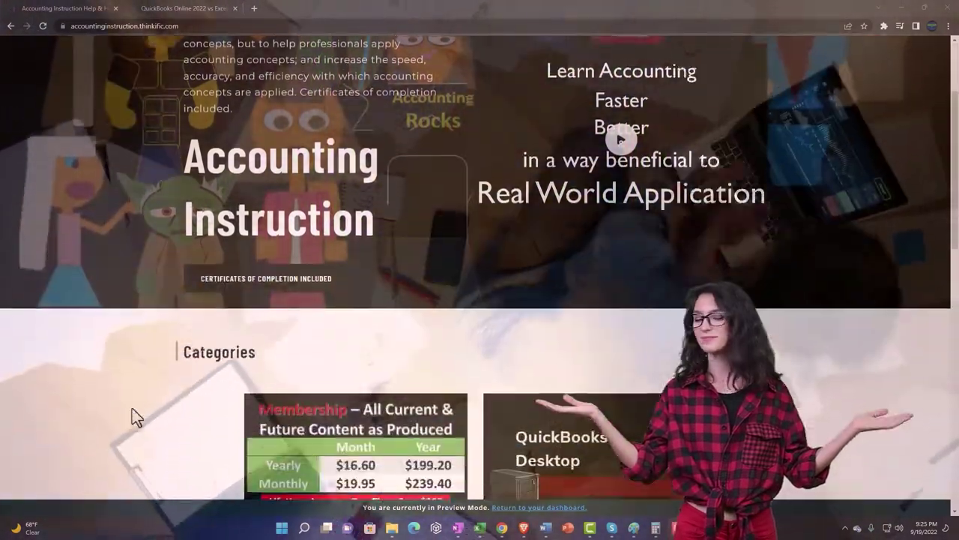
scroll(132, 410, down, 2)
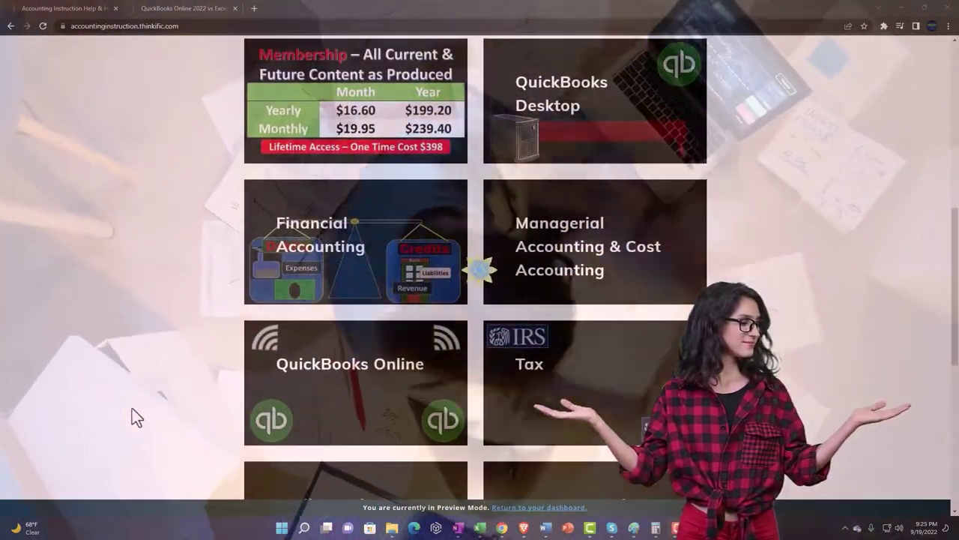
scroll(131, 410, down, 1)
scroll(132, 410, down, 5)
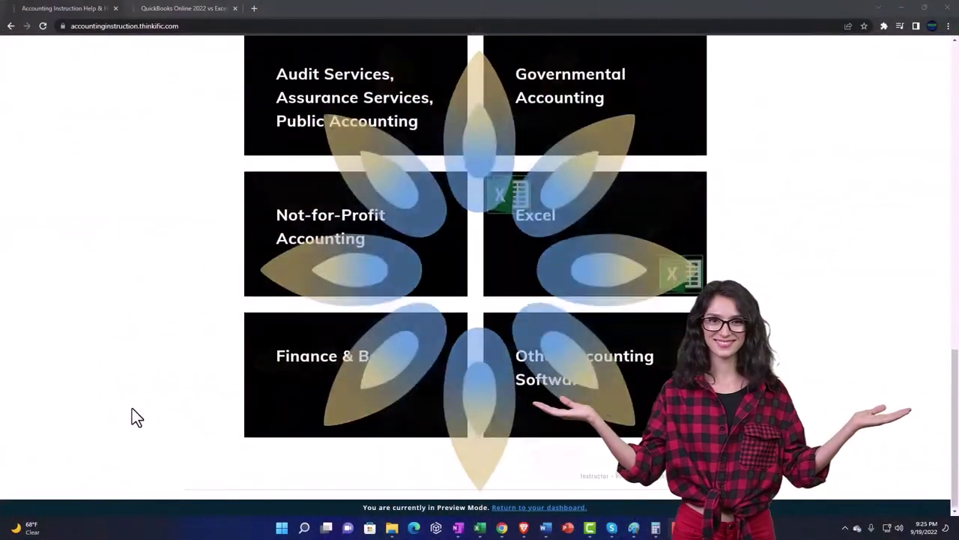
click(172, 8)
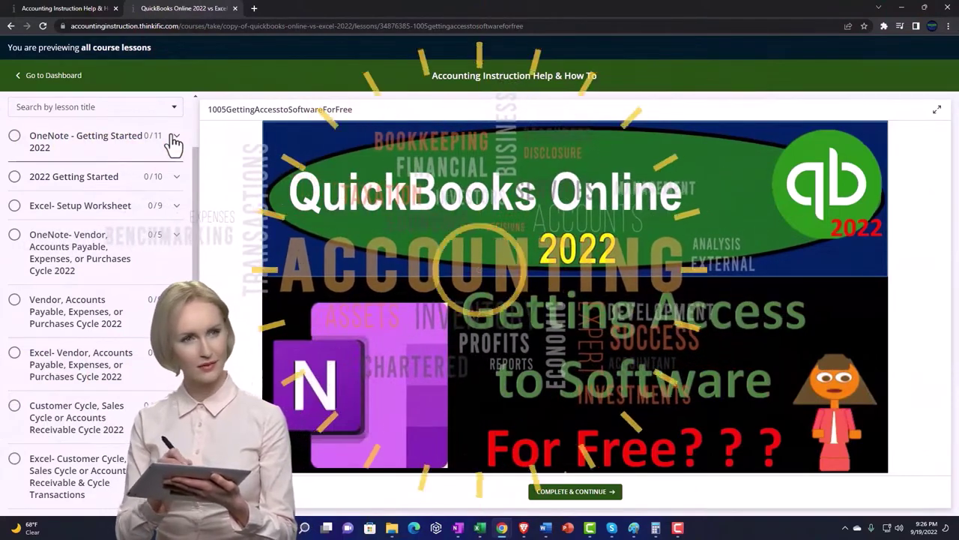
click(173, 139)
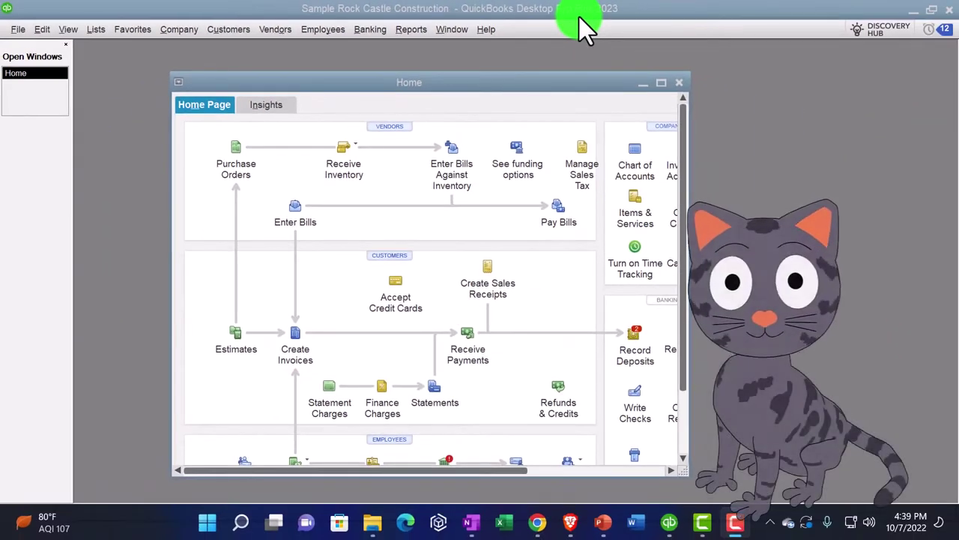
- Maximize the Home window within the sample company file
click(661, 81)
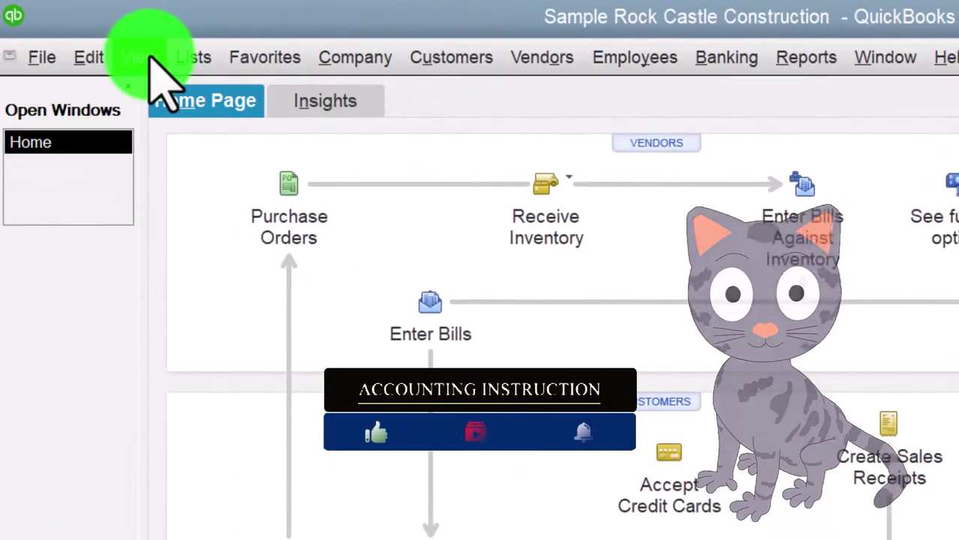
click(142, 57)
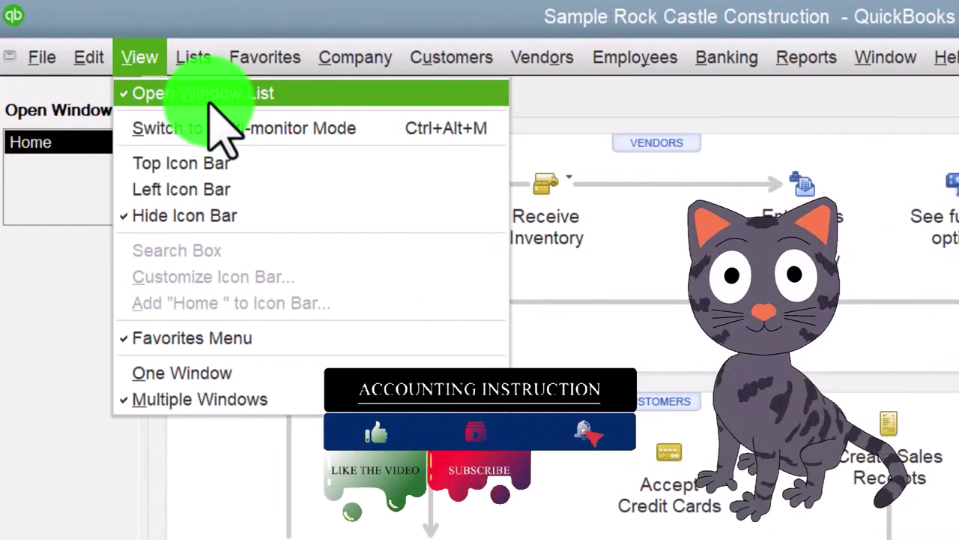
click(41, 285)
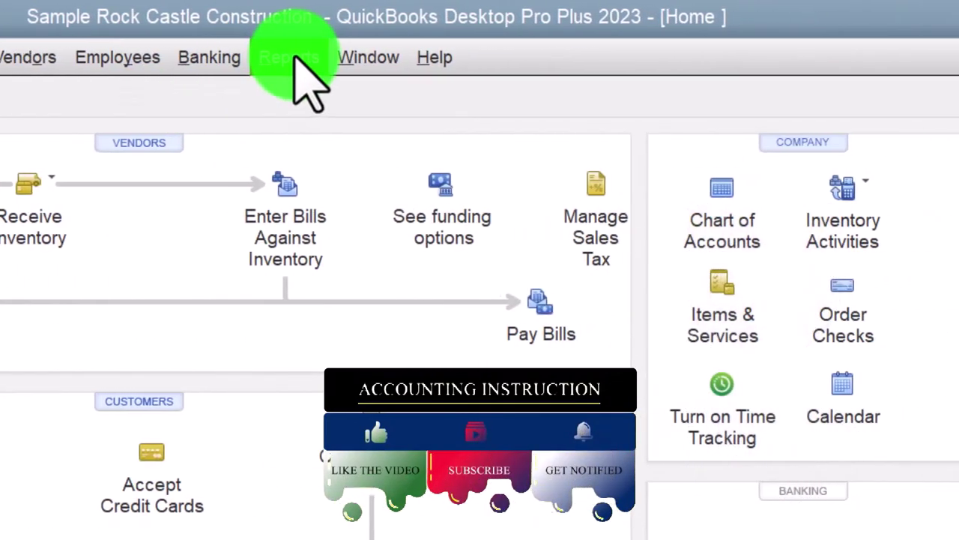
- Open the standard Profit & Loss report and set its date range from 01/01/2024 to 12/31/2024
click(806, 58)
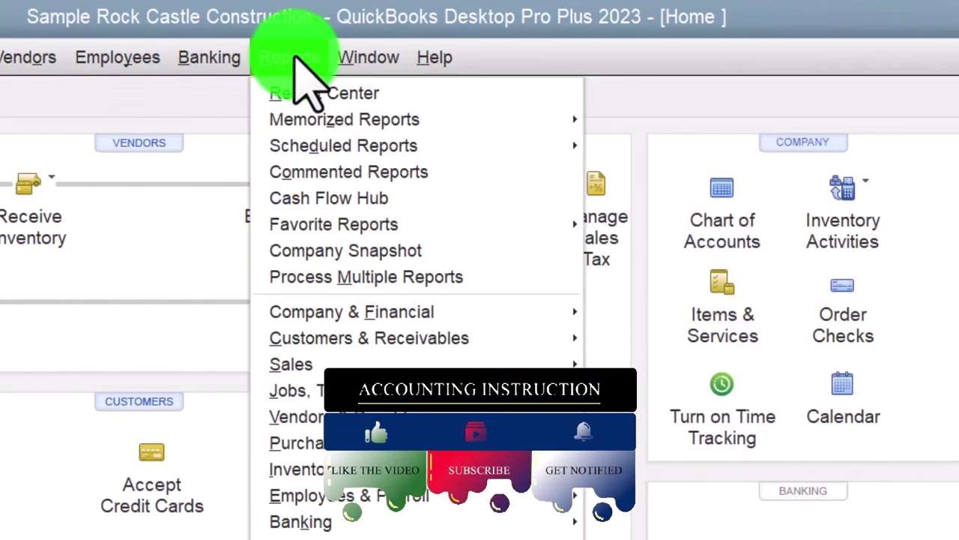
mouse_move(375, 312)
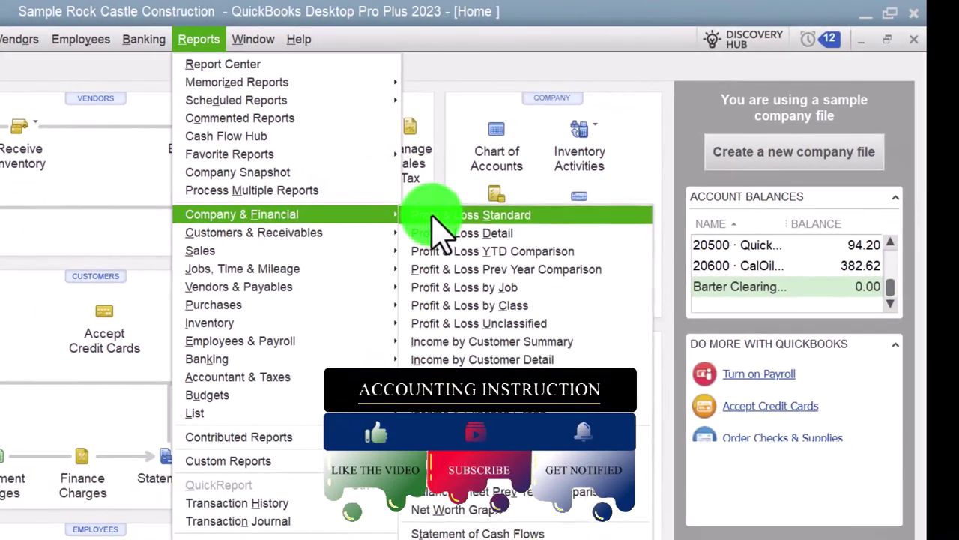
click(432, 217)
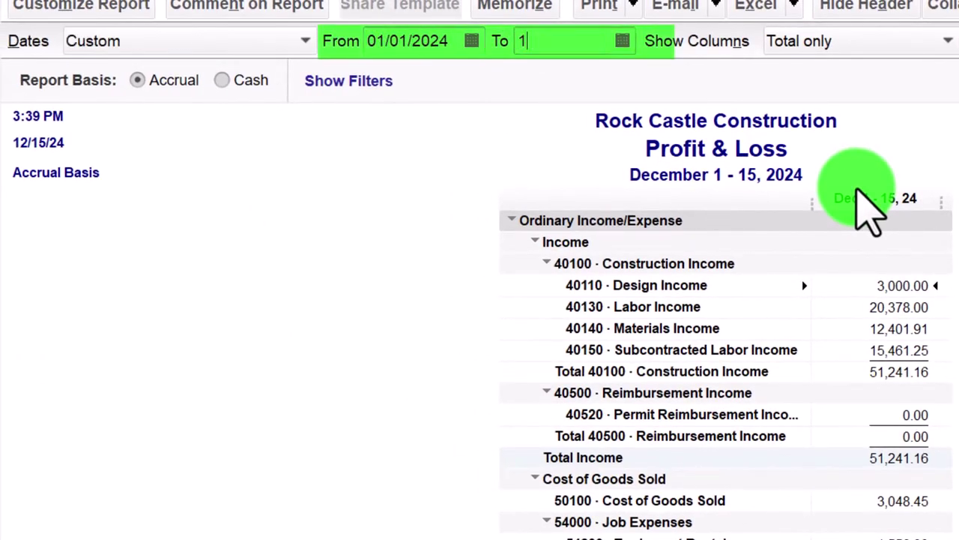
text(024)
key(Tab)
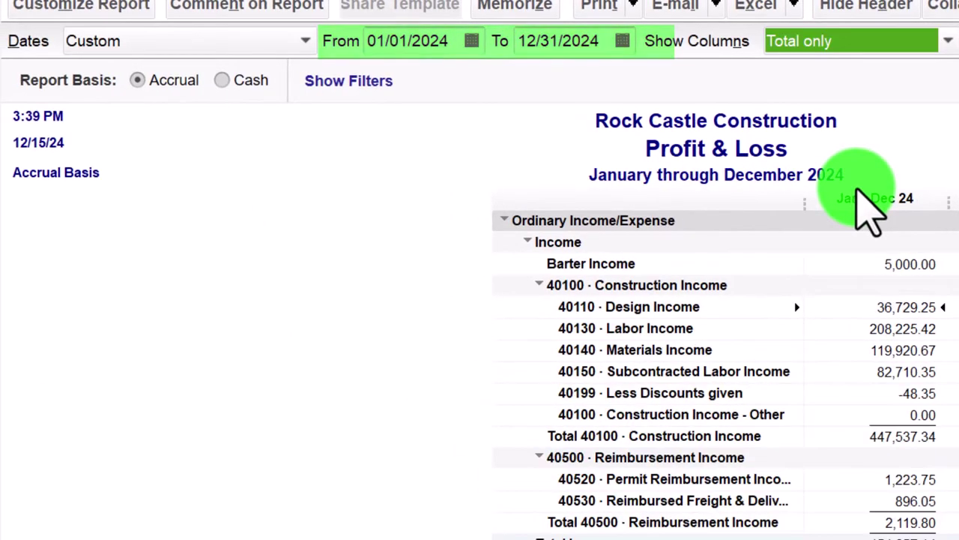
- Set the Profit & Loss report's column label font size to 12 and apply the change to all related fonts
click(81, 4)
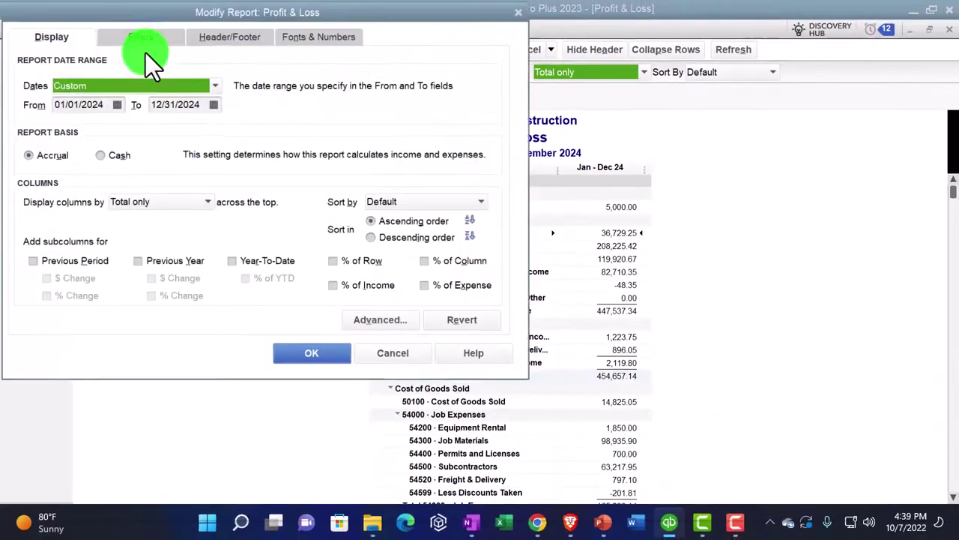
click(307, 38)
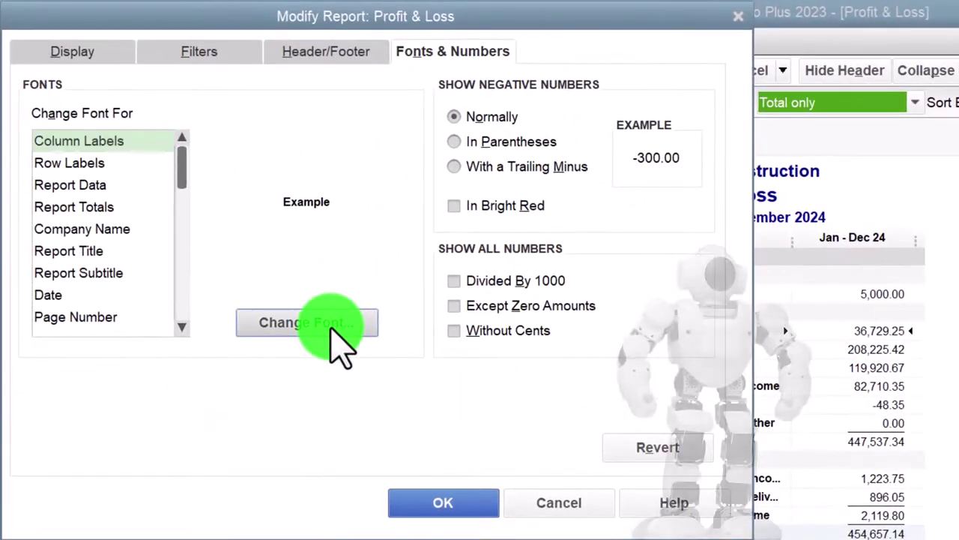
click(331, 329)
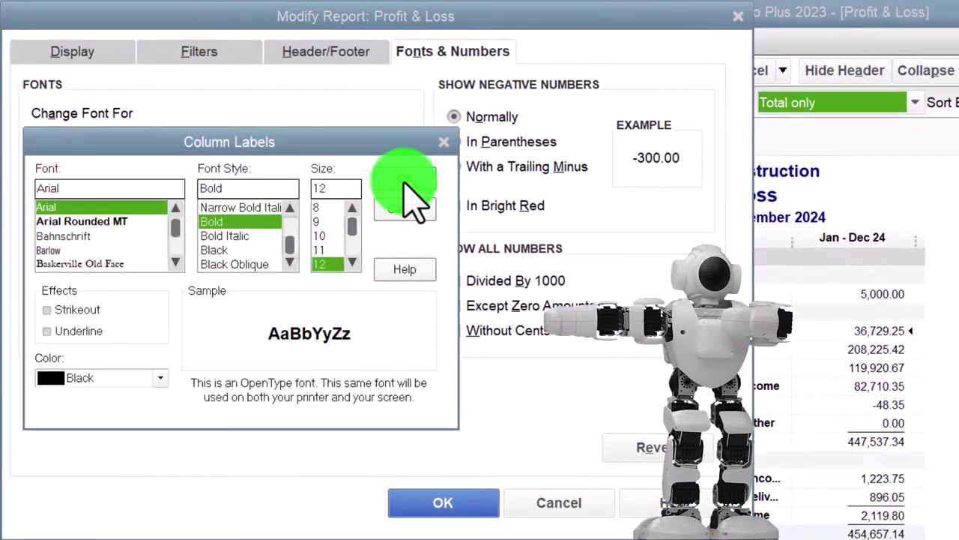
click(405, 178)
click(599, 233)
click(453, 496)
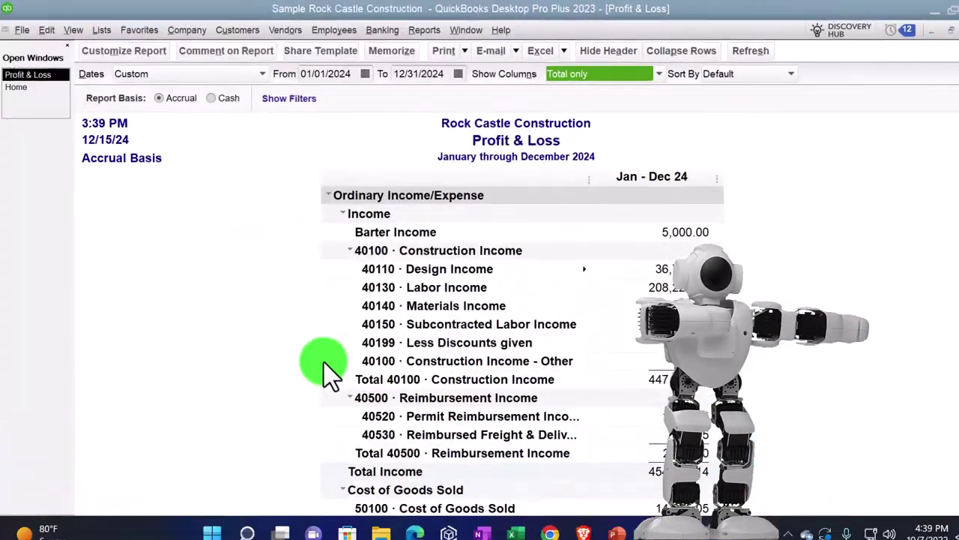
- Open the standard Balance Sheet report and set its dates to This Fiscal Year
click(413, 31)
mouse_move(445, 160)
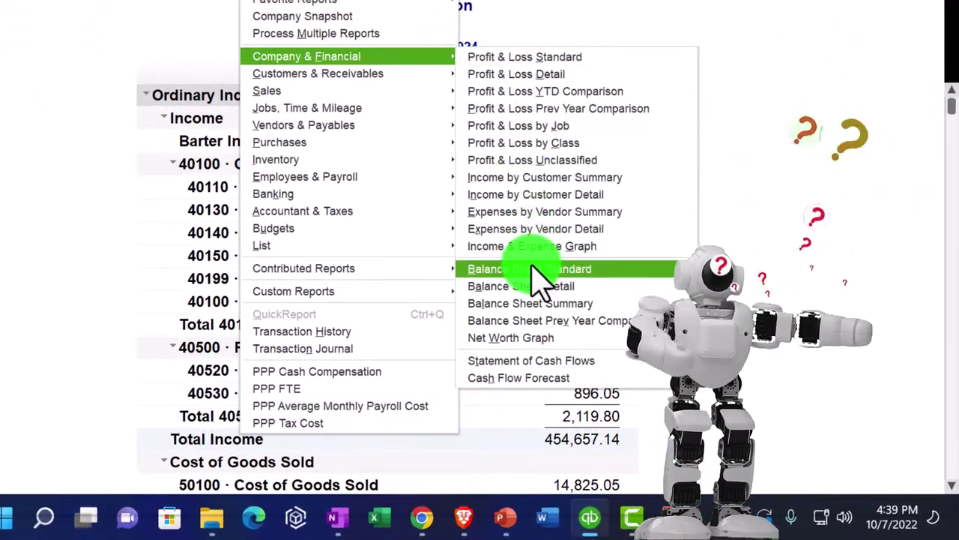
click(530, 267)
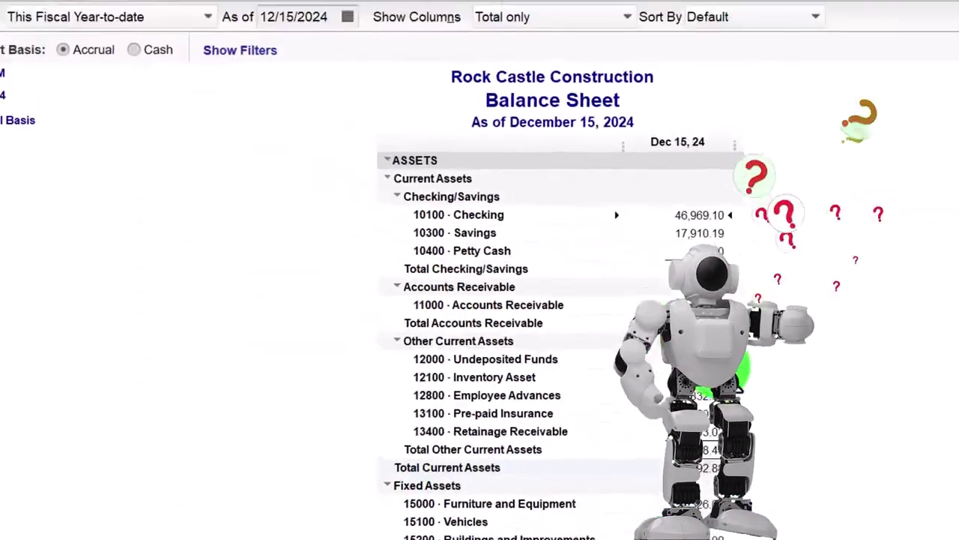
click(391, 107)
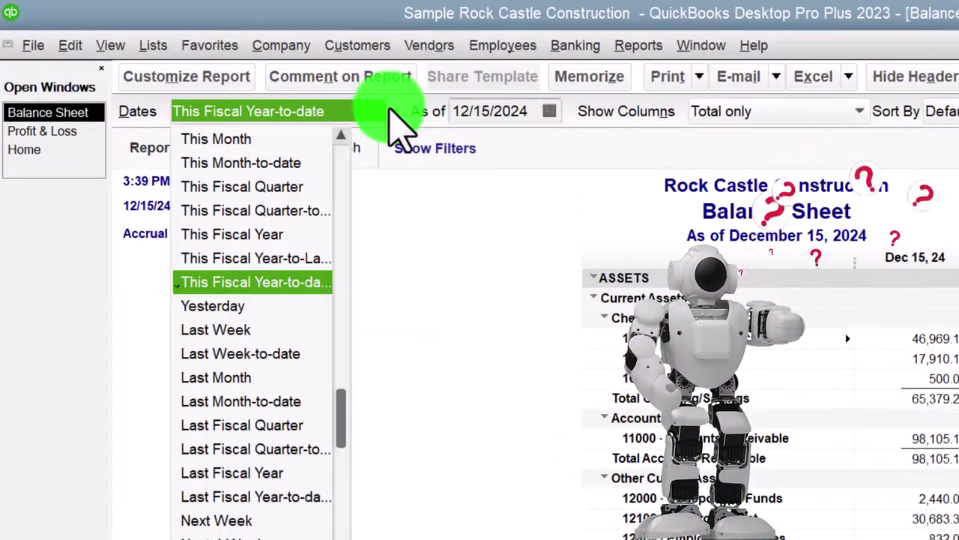
click(293, 234)
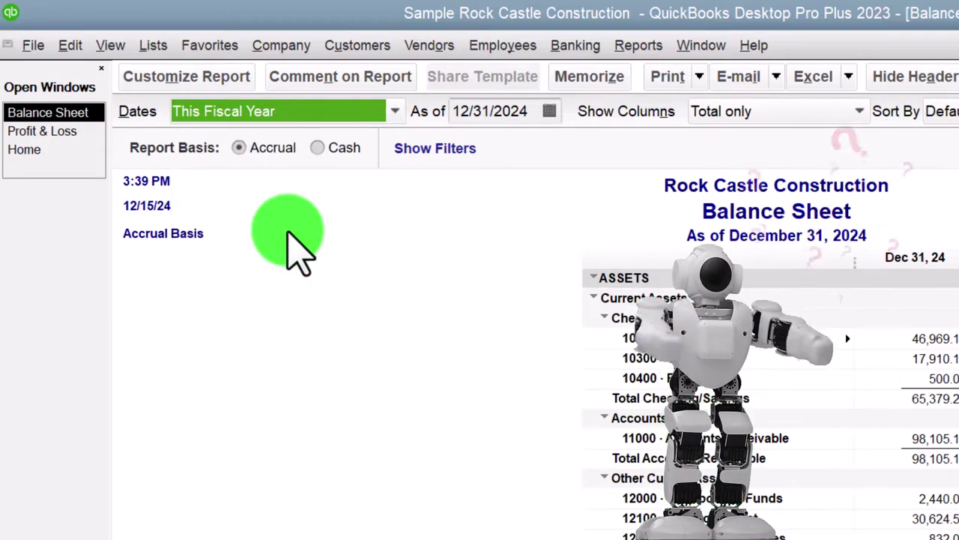
- Enlarge the Balance Sheet report's column label font and apply the change to all related fonts
click(222, 77)
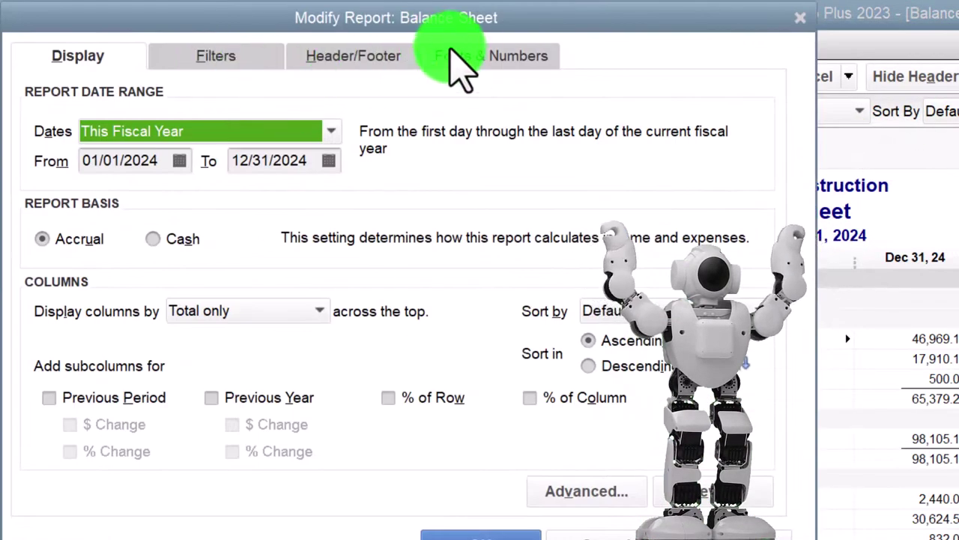
click(465, 60)
click(373, 353)
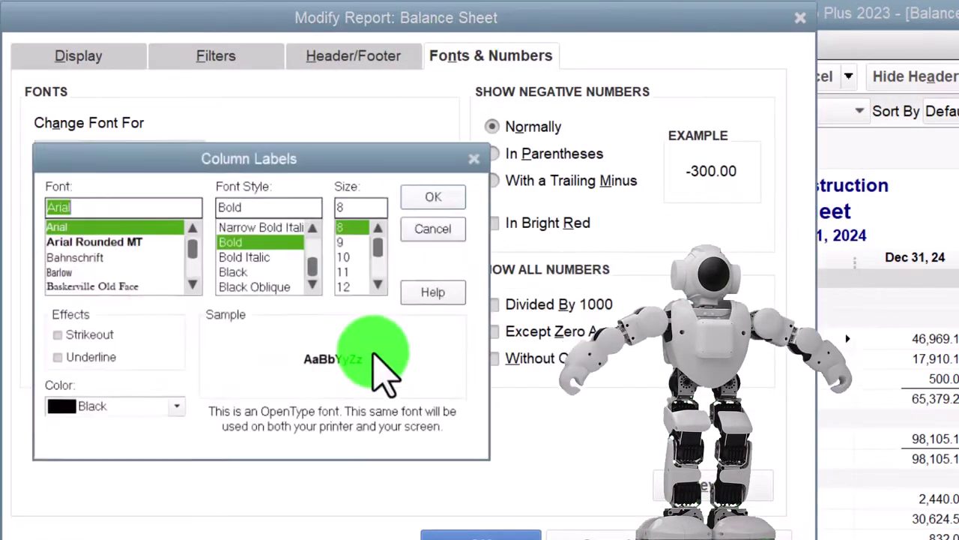
click(437, 194)
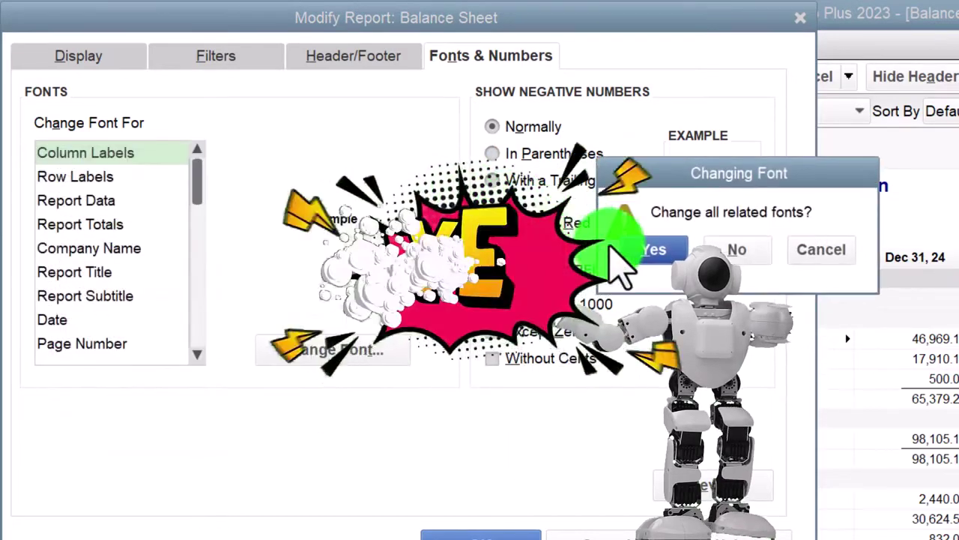
click(649, 248)
click(516, 530)
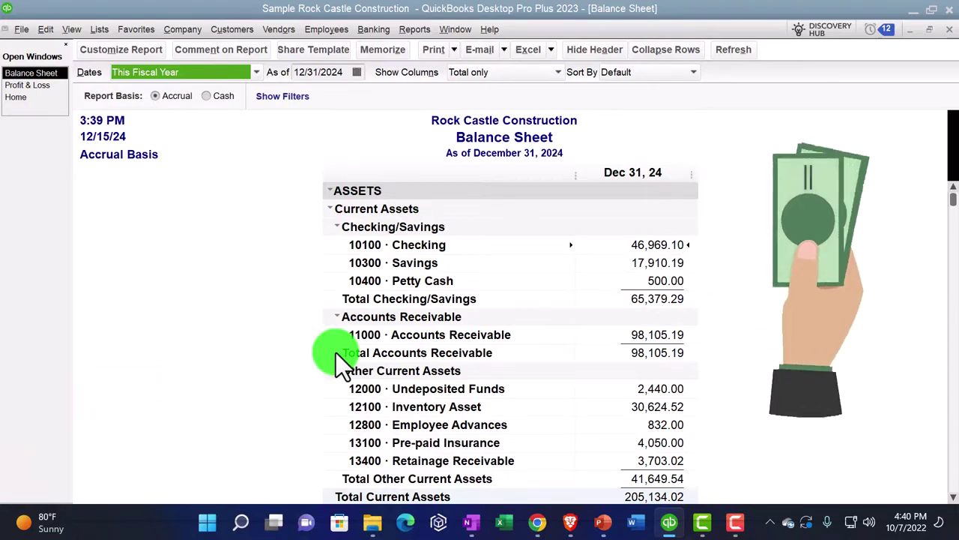
- Review the Balance Sheet down to its payroll liabilities and the Profit & Loss report down to its payroll expenses
scroll(336, 352, down, 5)
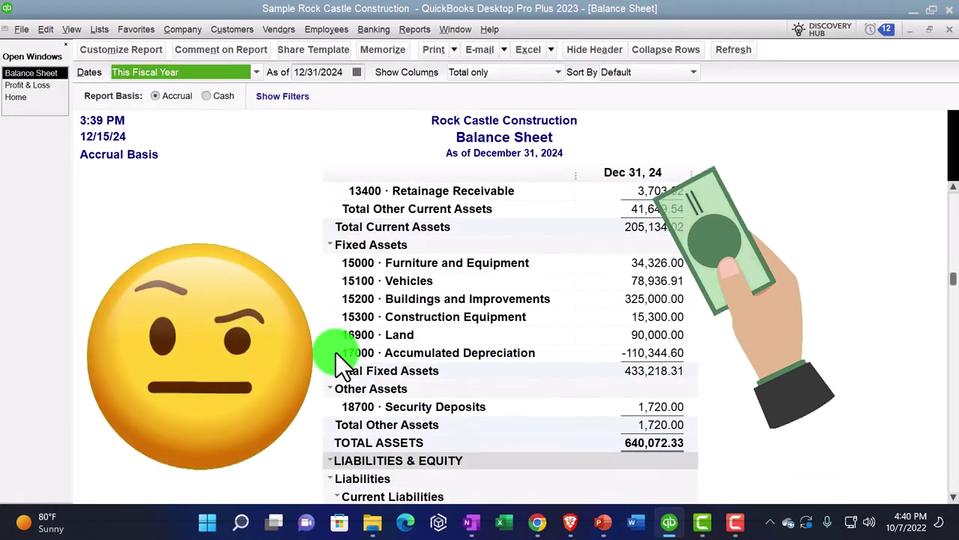
scroll(336, 354, down, 6)
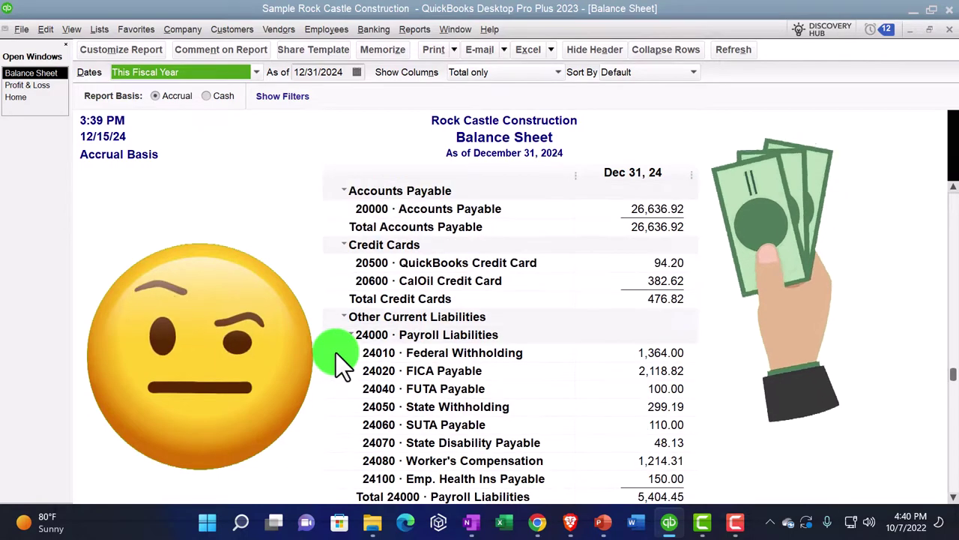
scroll(336, 353, down, 1)
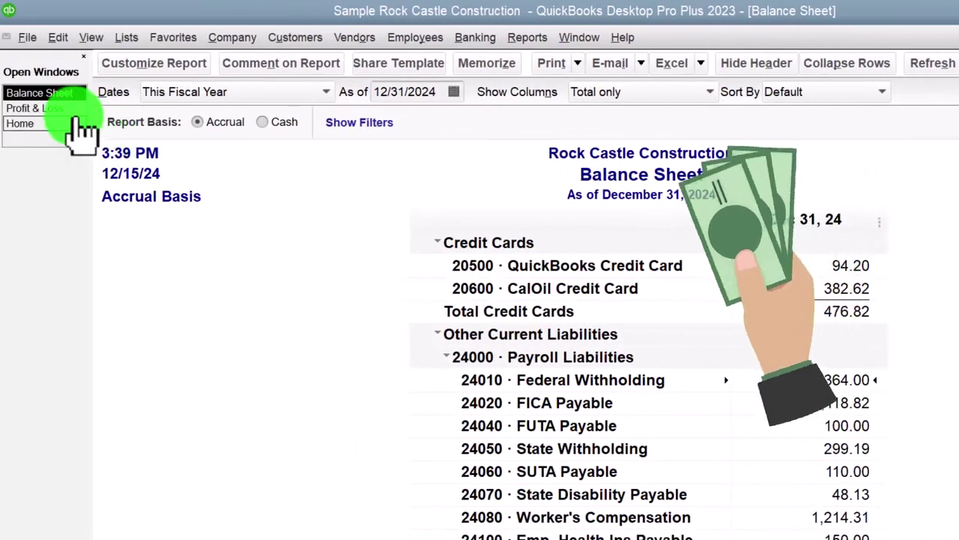
click(69, 113)
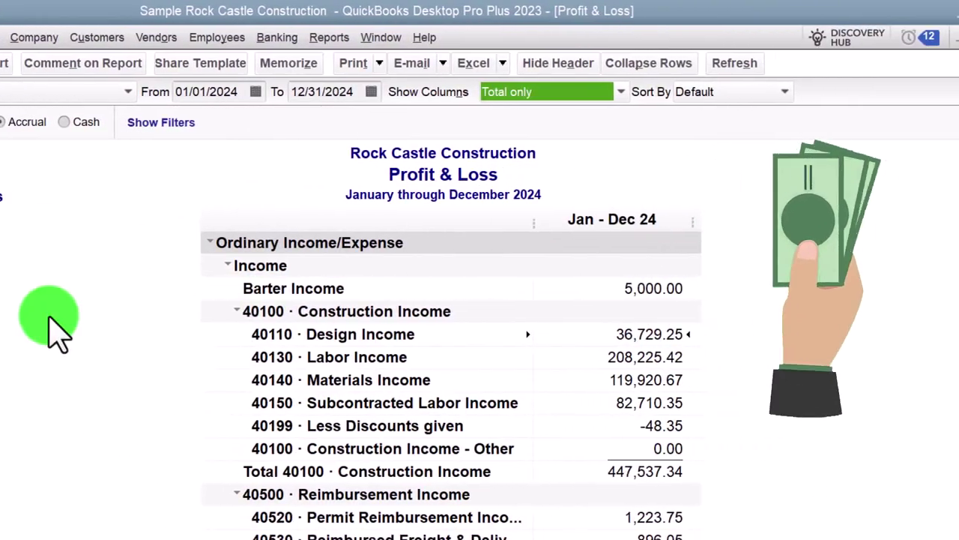
scroll(56, 330, down, 5)
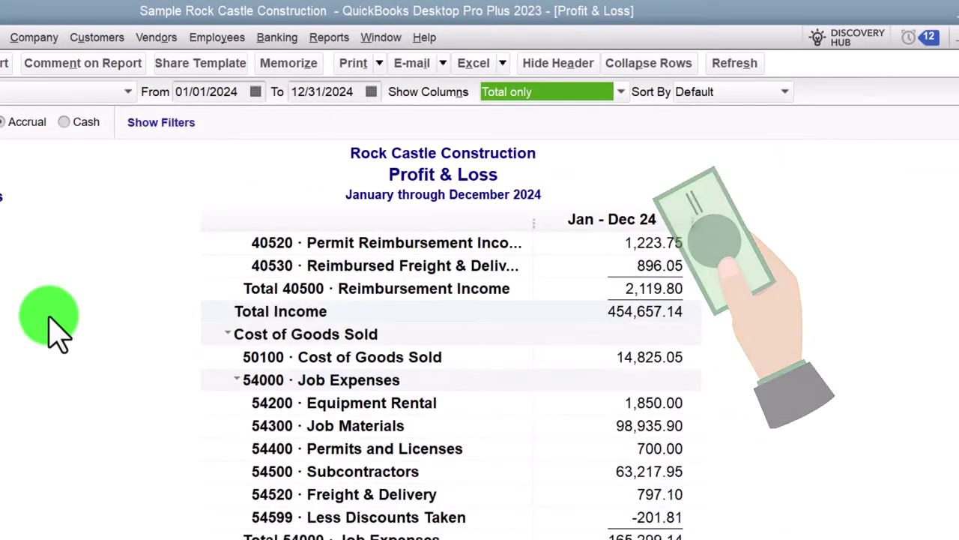
scroll(58, 329, down, 5)
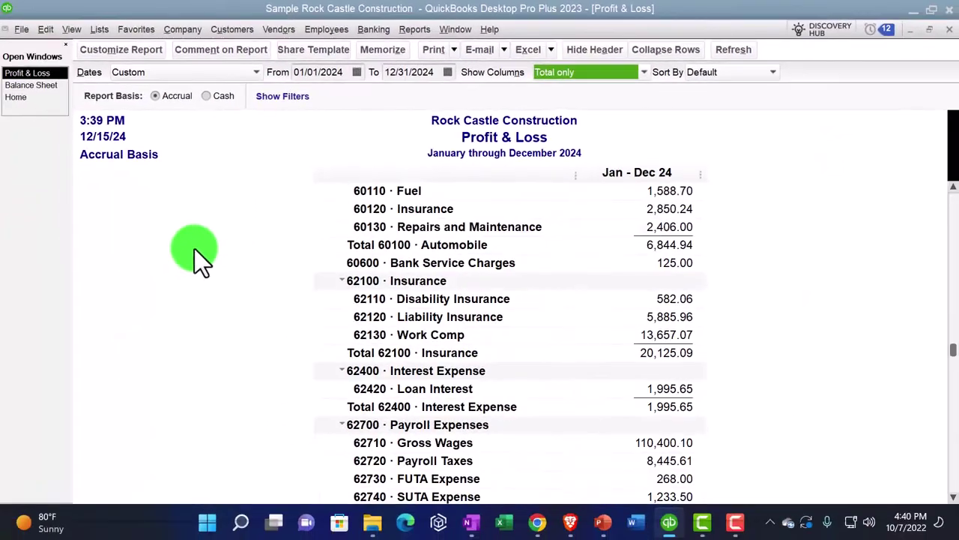
scroll(194, 248, down, 2)
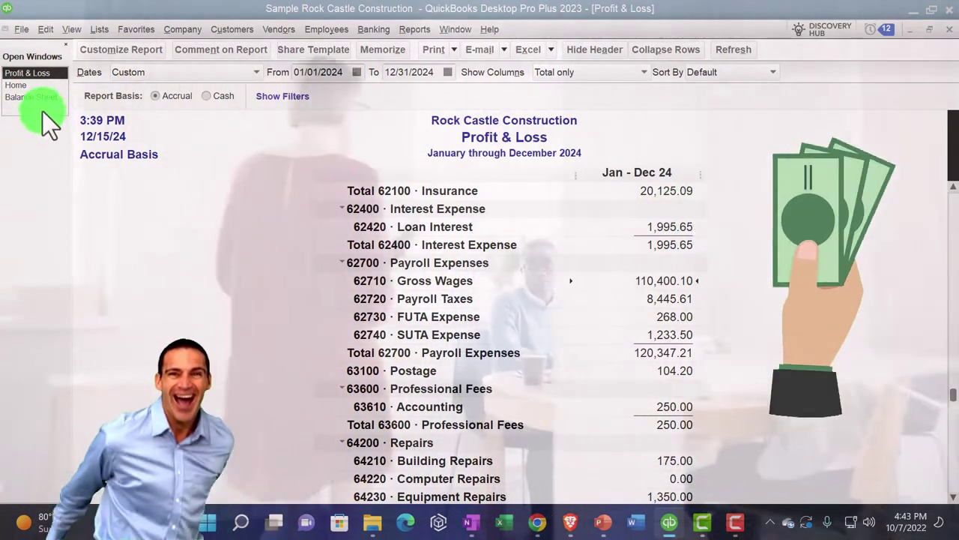
- Open the Report Center from the home page, maximize it and show the Employees & Payroll reports
click(26, 84)
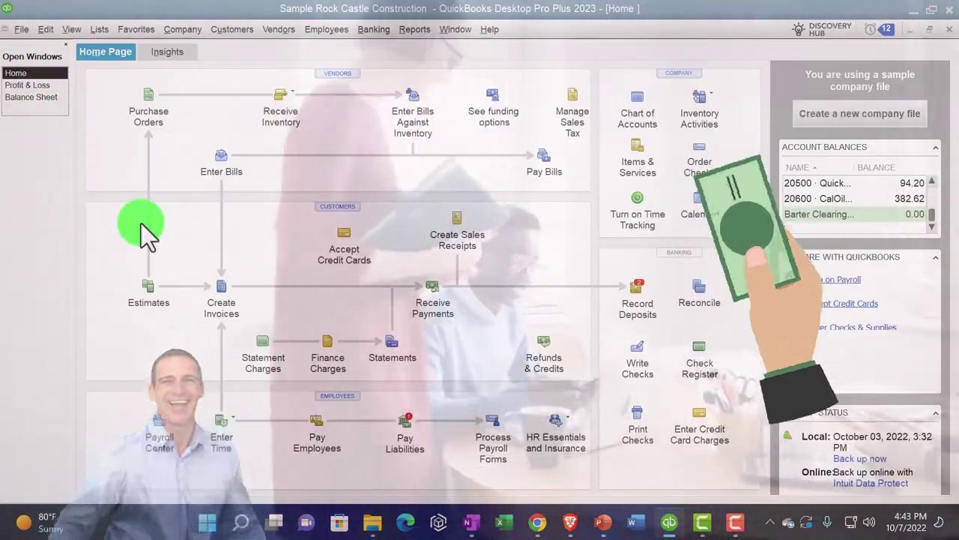
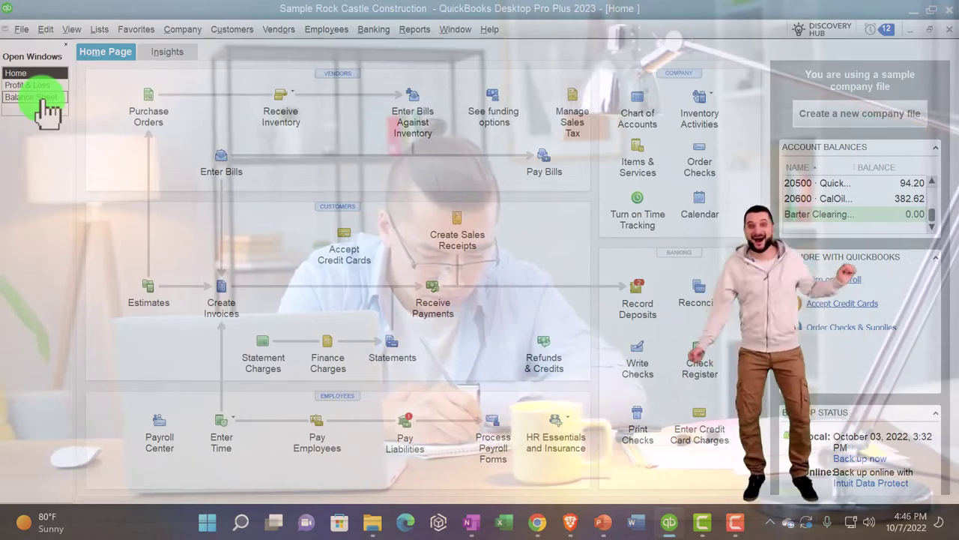
click(414, 32)
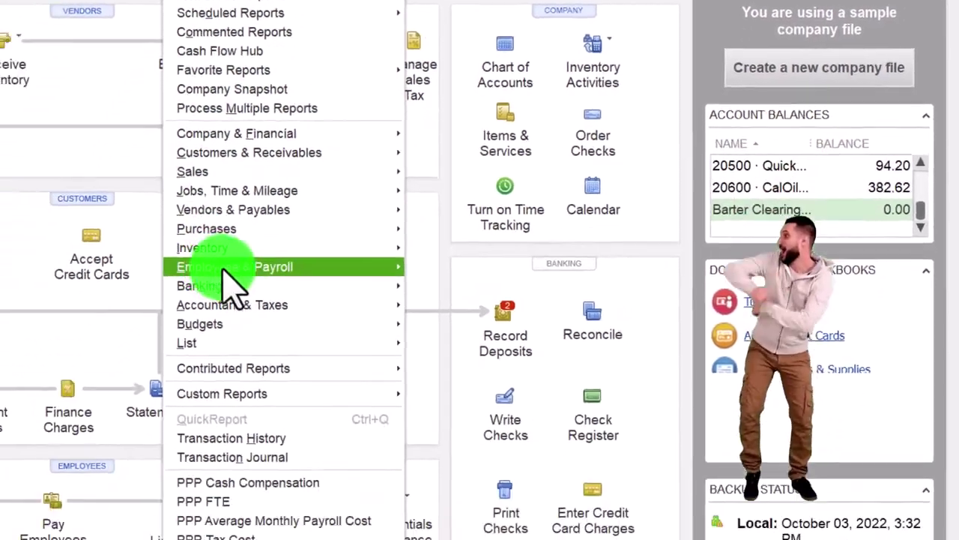
mouse_move(343, 394)
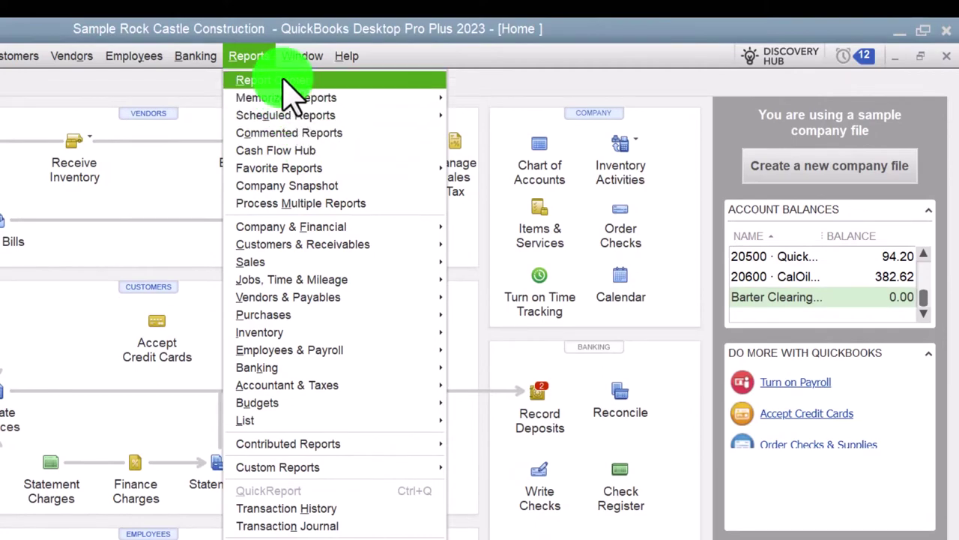
click(285, 81)
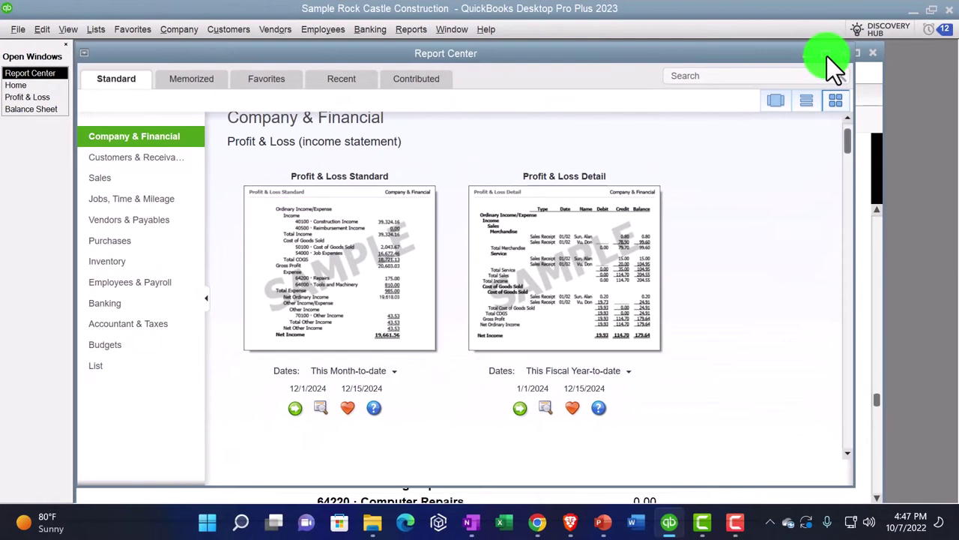
click(786, 87)
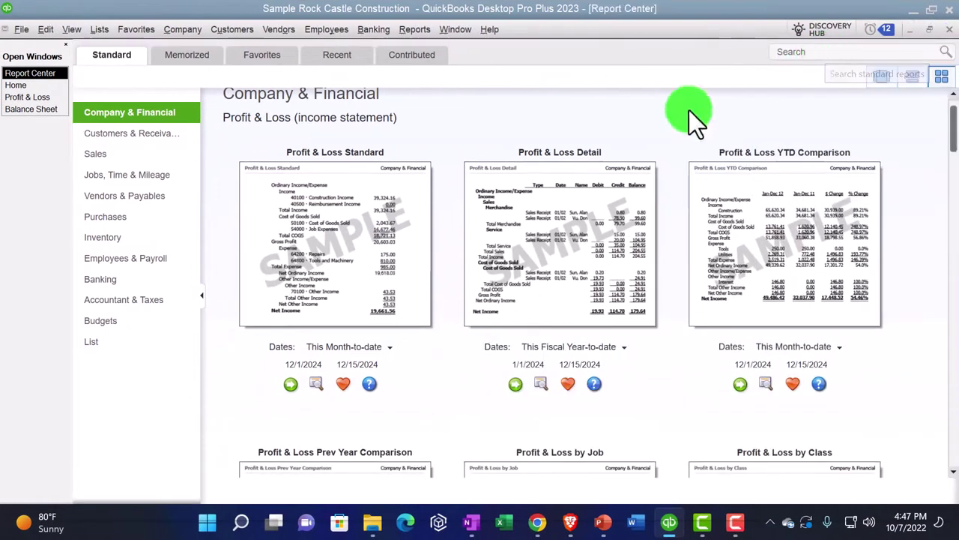
click(150, 263)
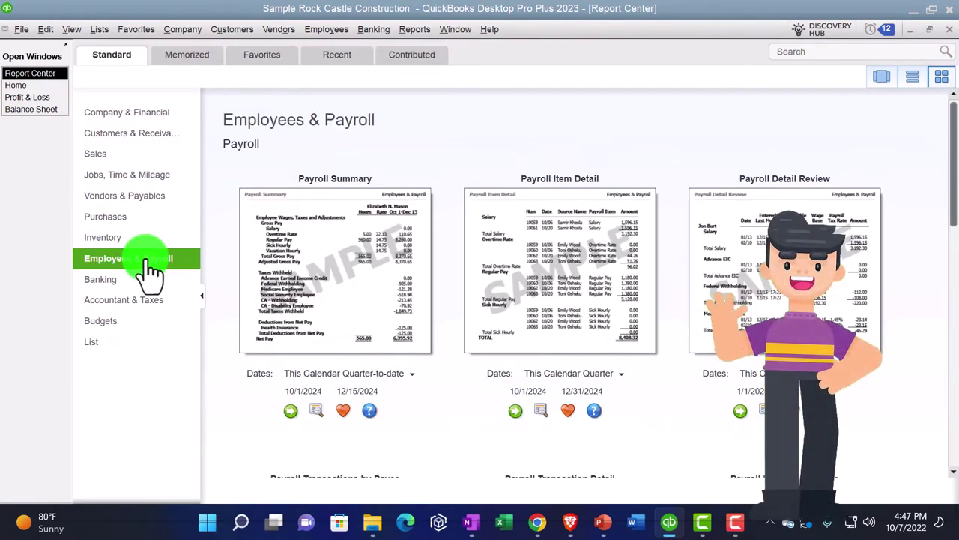
click(328, 281)
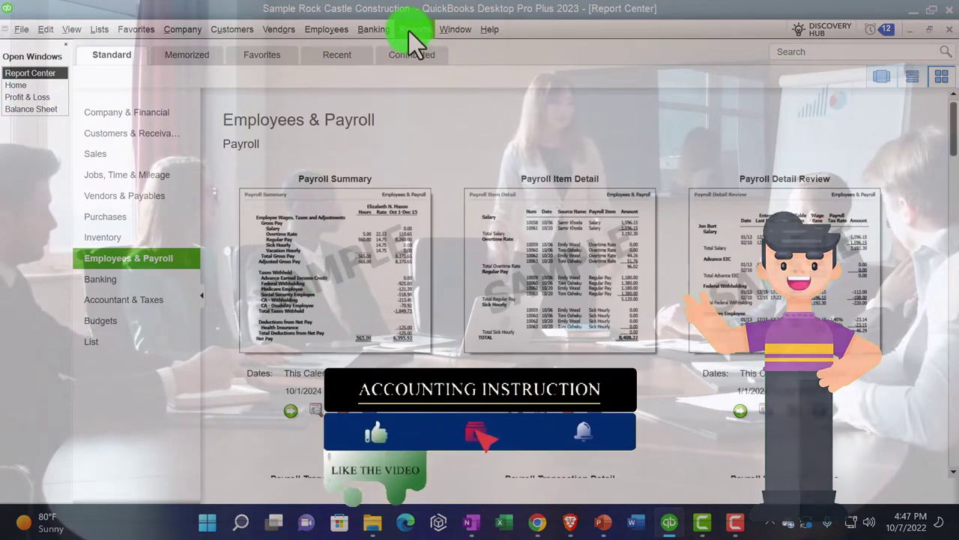
click(410, 31)
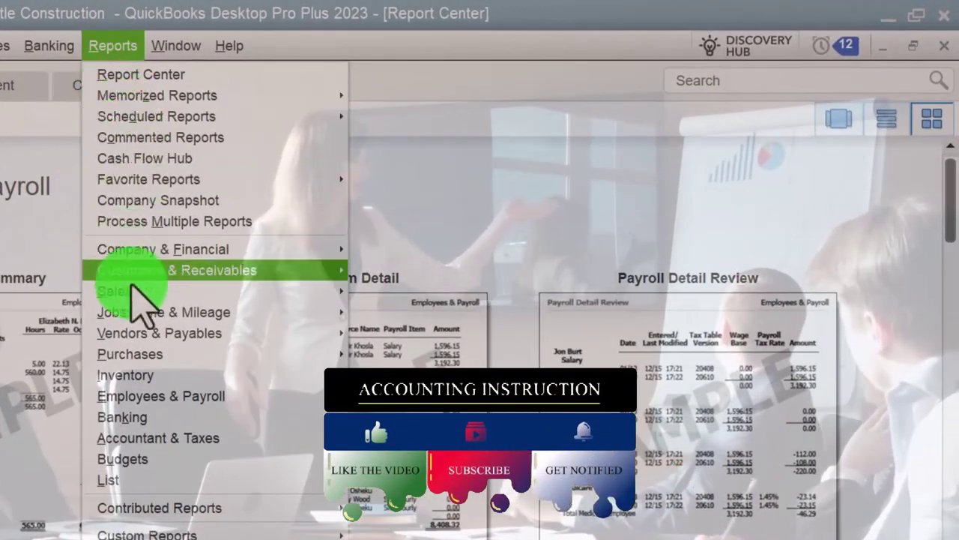
click(372, 294)
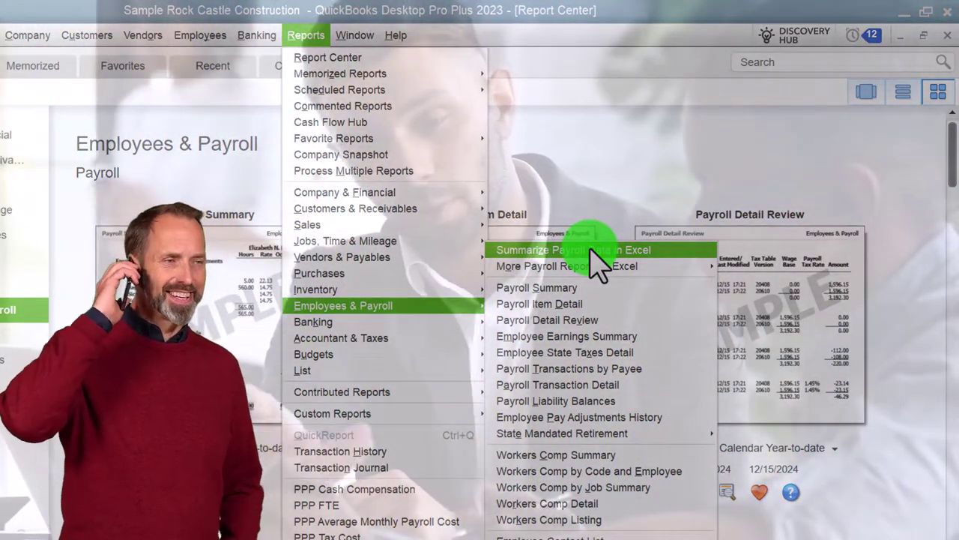
click(580, 187)
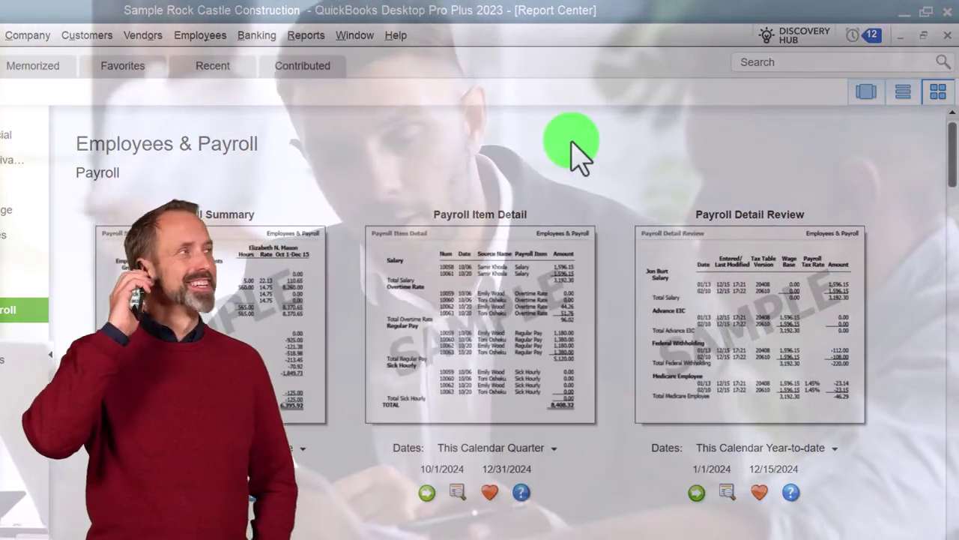
- Run the Payroll Summary report and set its date range from 01/01/2024 to 12/31/2024
click(211, 241)
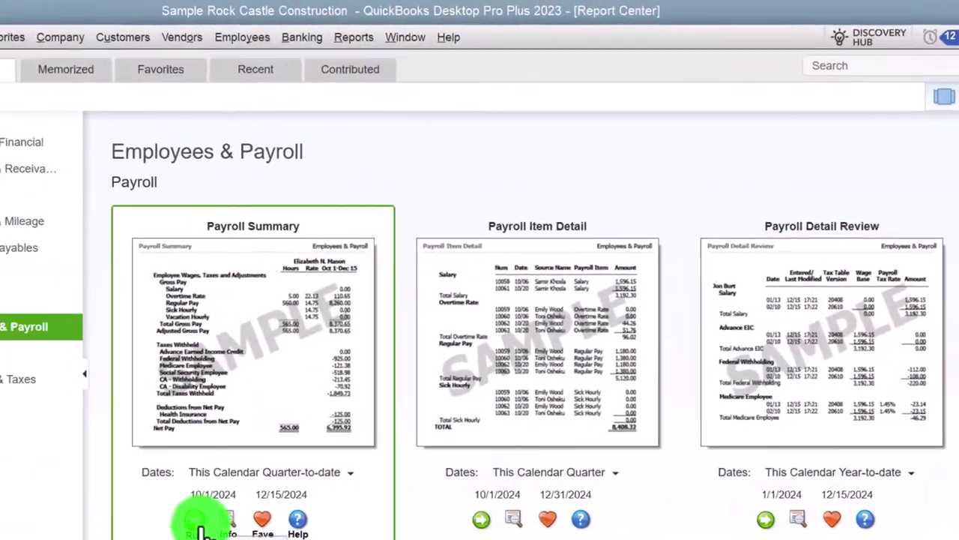
click(196, 519)
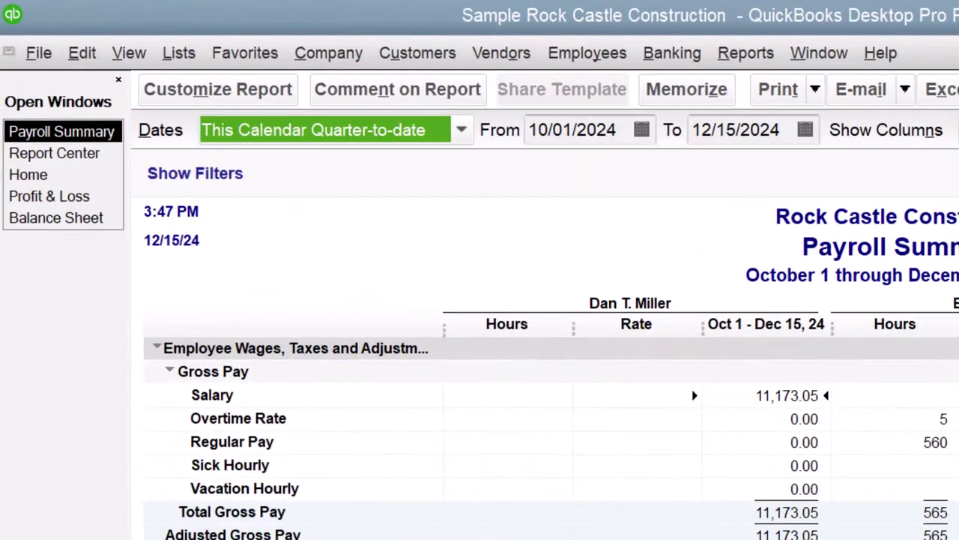
click(572, 130)
text(010124)
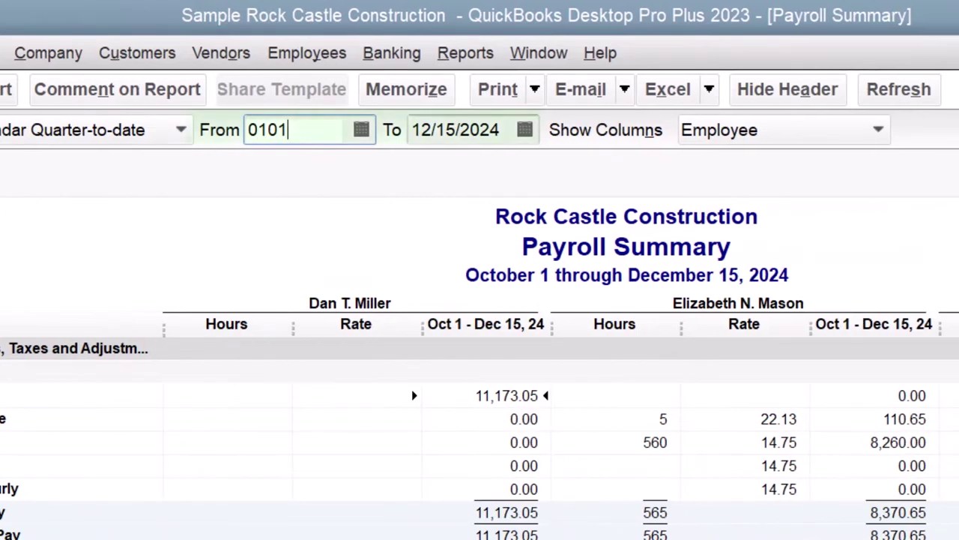
key(Tab)
text(12/31/2024)
key(Tab)
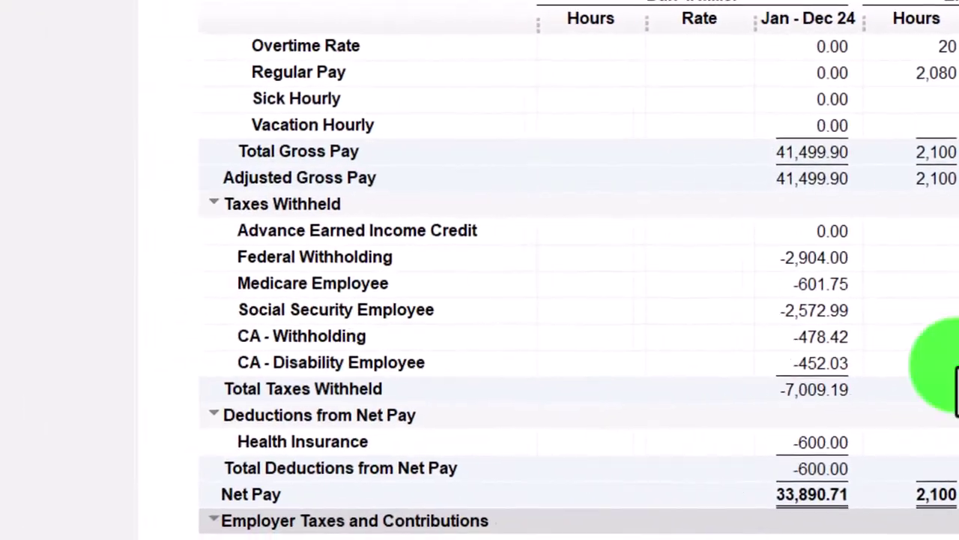
- Compare the Payroll Summary's gross pay and employer taxes with the payroll expenses on the Profit & Loss report
scroll(450, 300, down, 1)
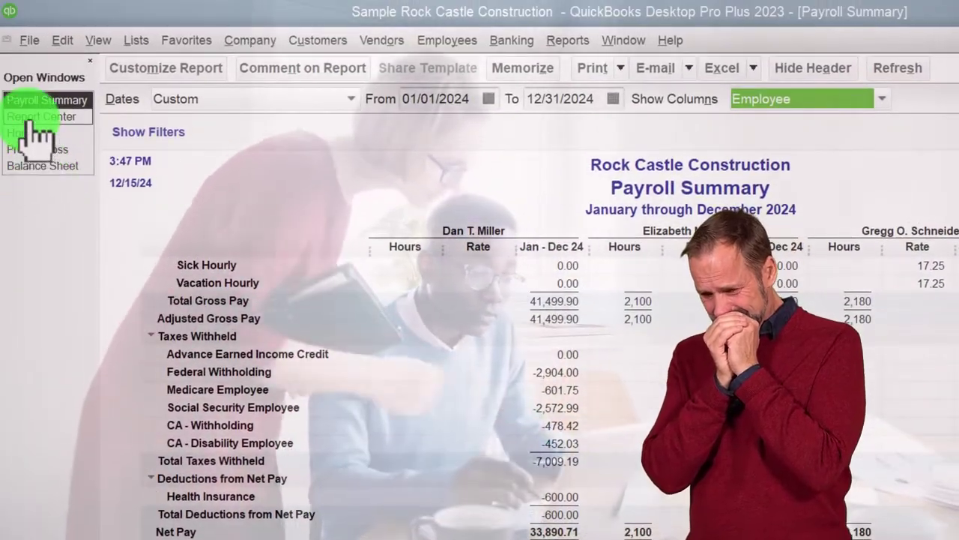
click(36, 148)
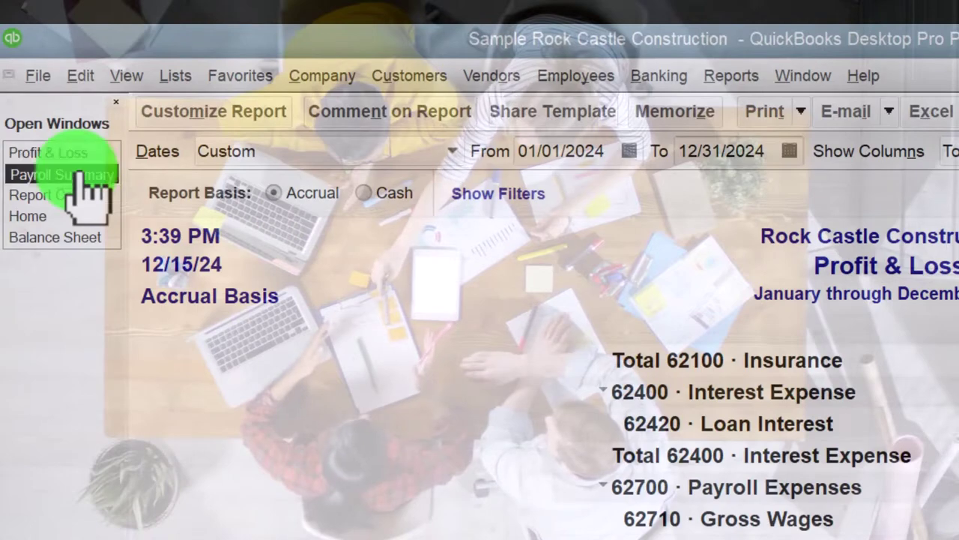
click(79, 173)
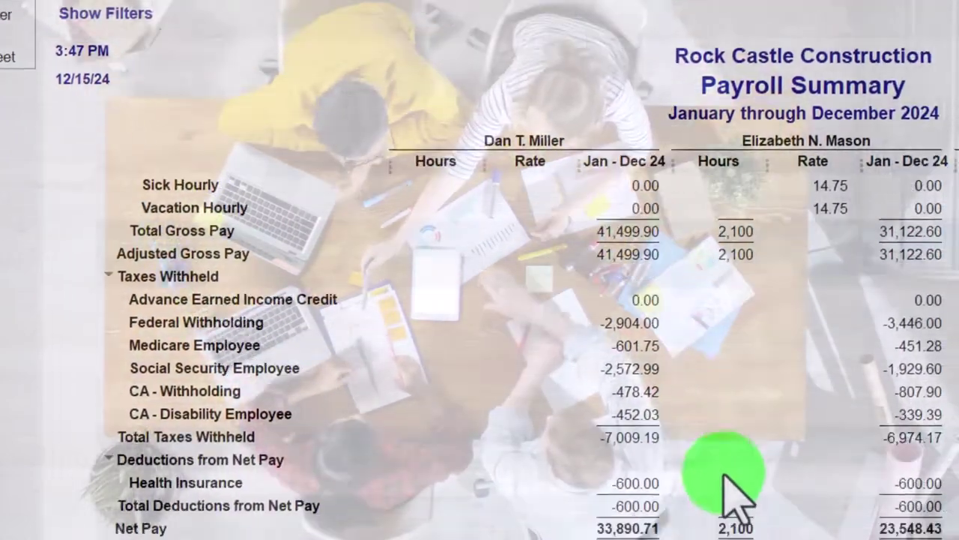
scroll(757, 390, up, 1)
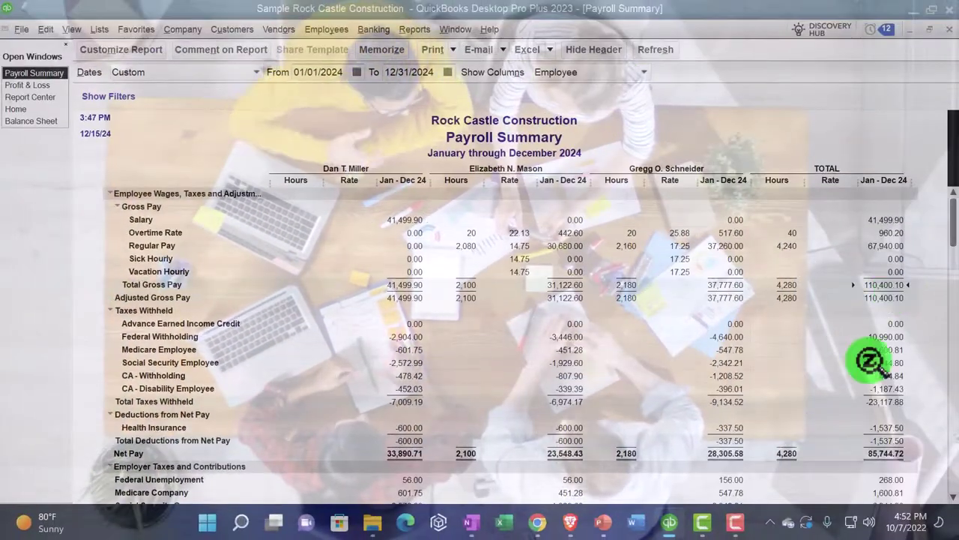
scroll(869, 361, down, 2)
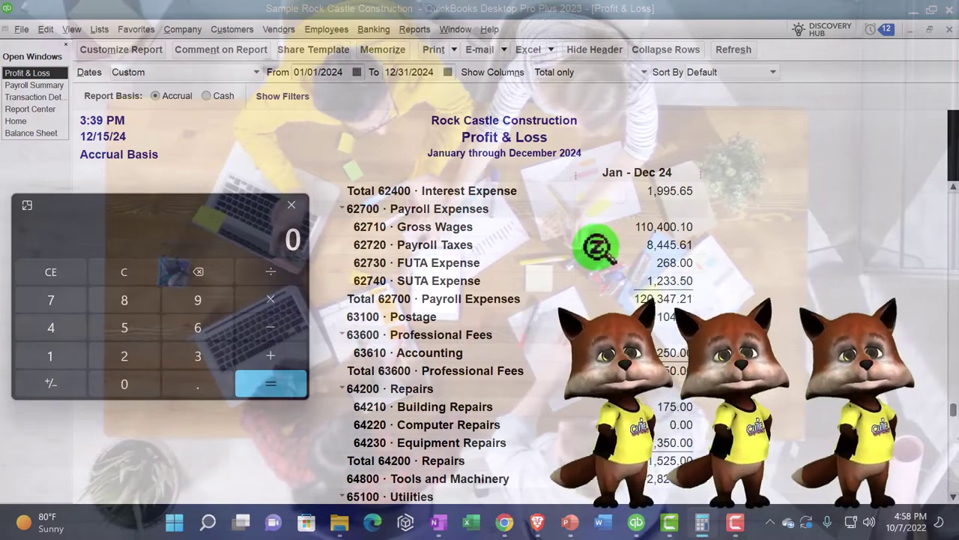
- Total the Profit & Loss payroll tax expenses on the calculator, and subtract workers compensation 10457.07 from the Payroll Summary's employer total 20404.18
text(.)
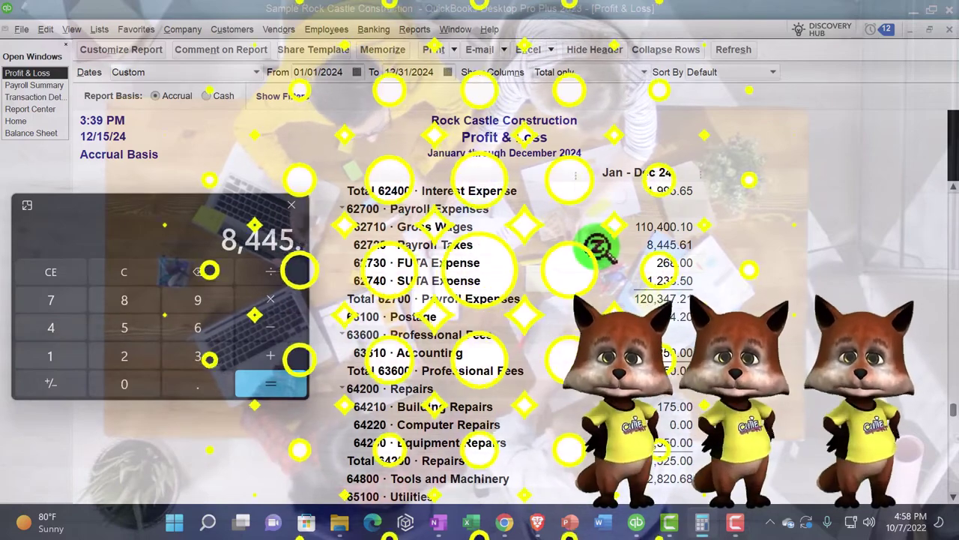
text(61*2)
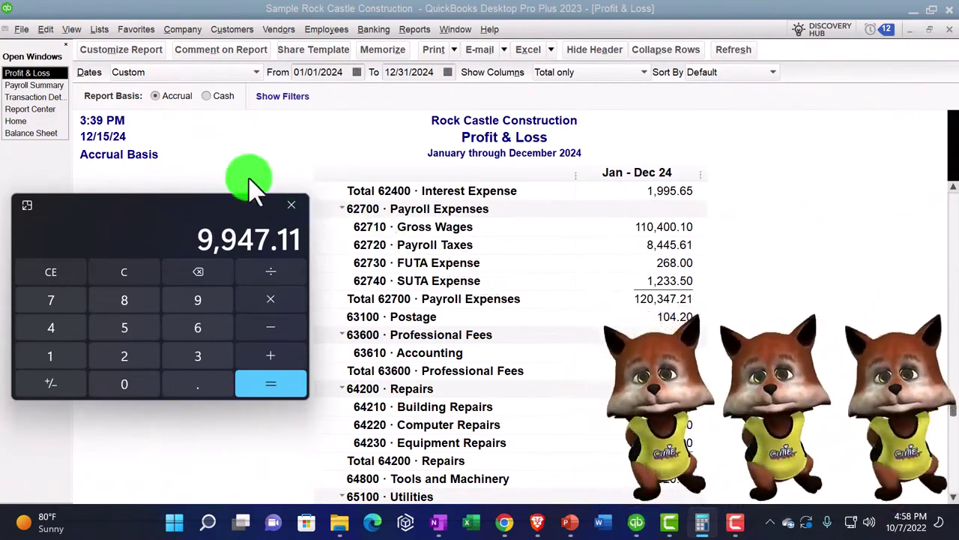
click(37, 85)
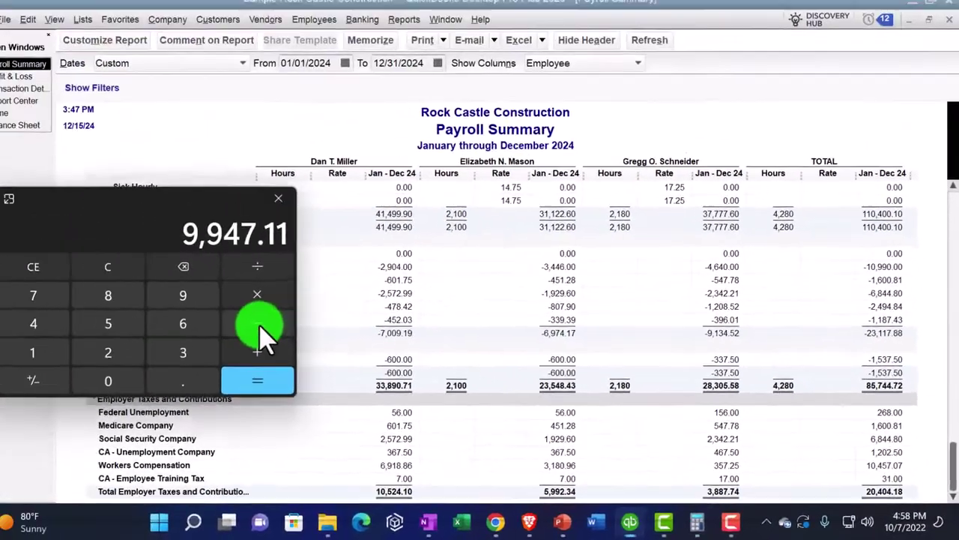
text(20404.)
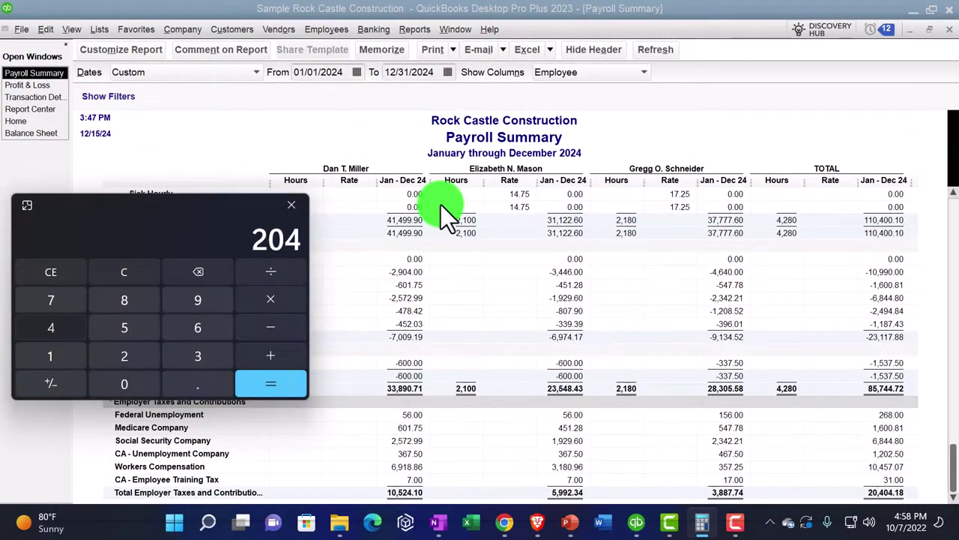
text(18-10457.07)
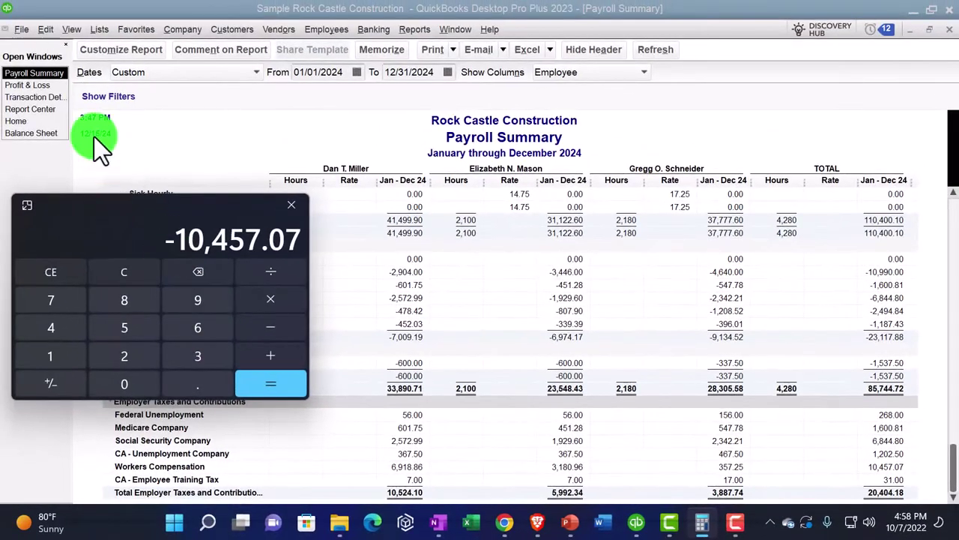
click(26, 85)
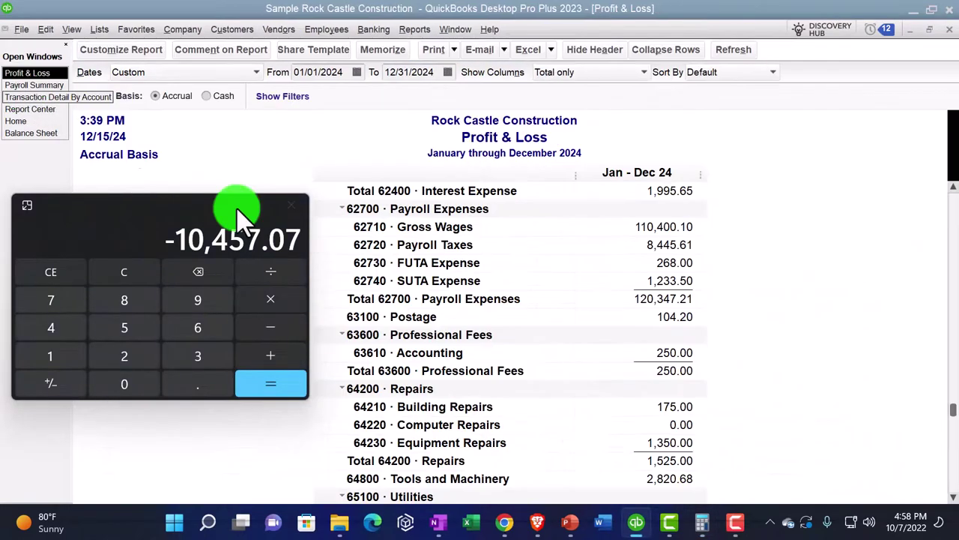
- Review the Payroll Summary's total column from gross pay through withheld taxes and net pay to the employer taxes and contributions
scroll(613, 409, up, 2)
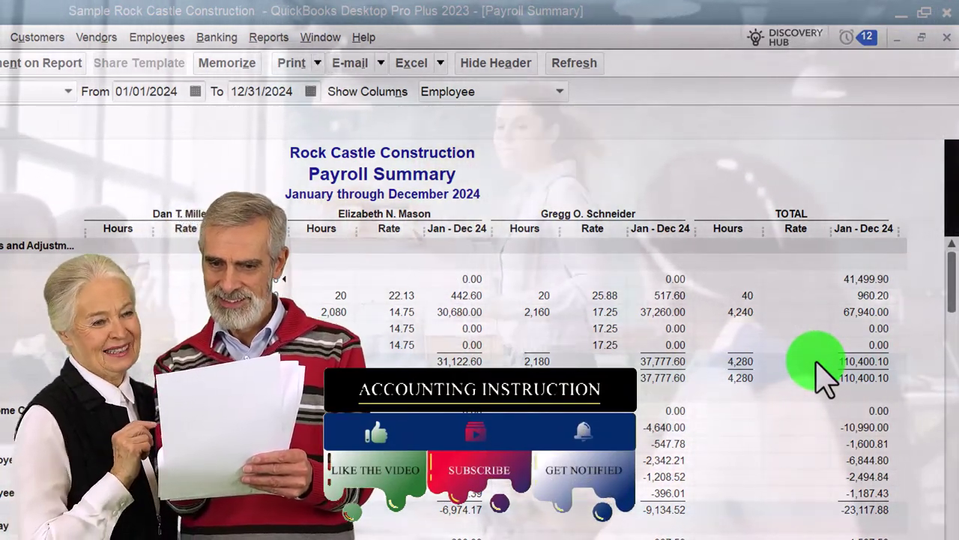
scroll(824, 375, down, 2)
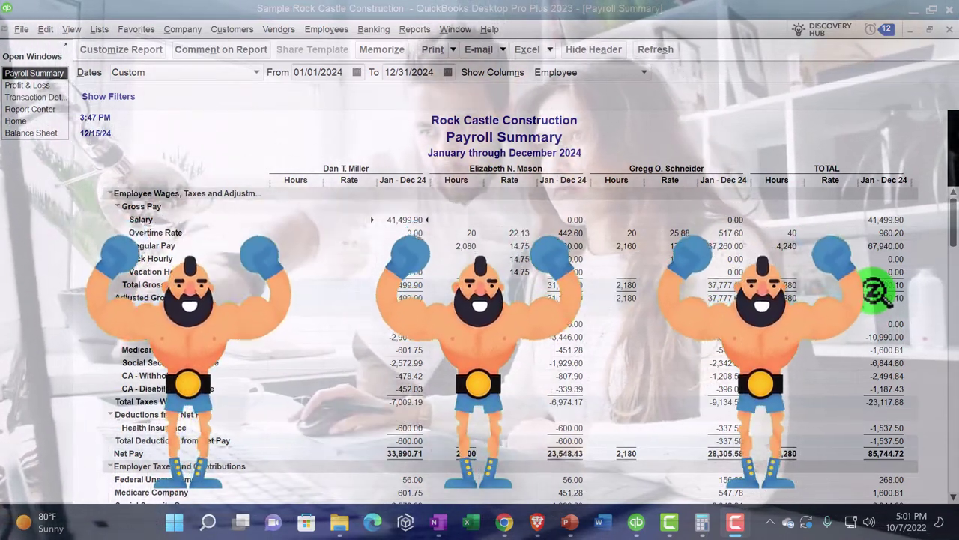
scroll(875, 292, down, 1)
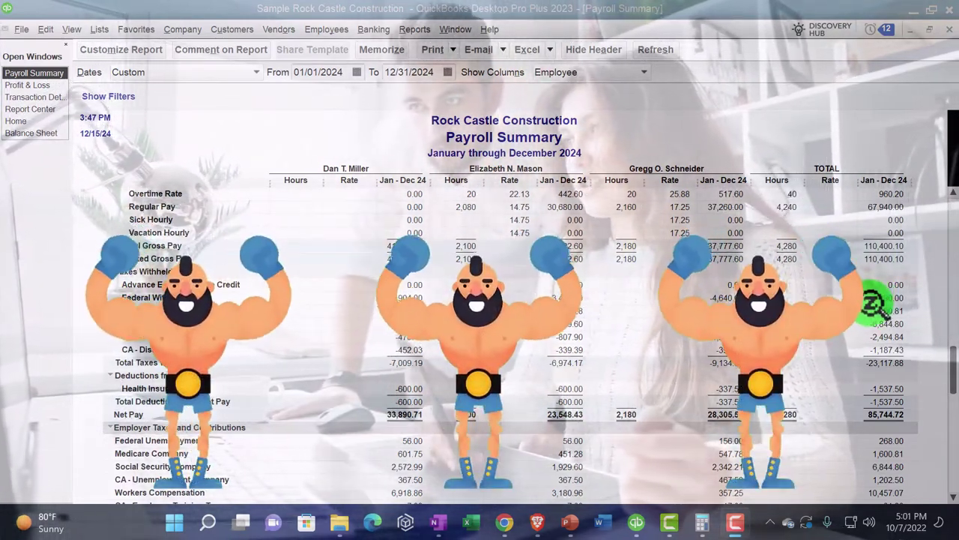
scroll(872, 303, down, 1)
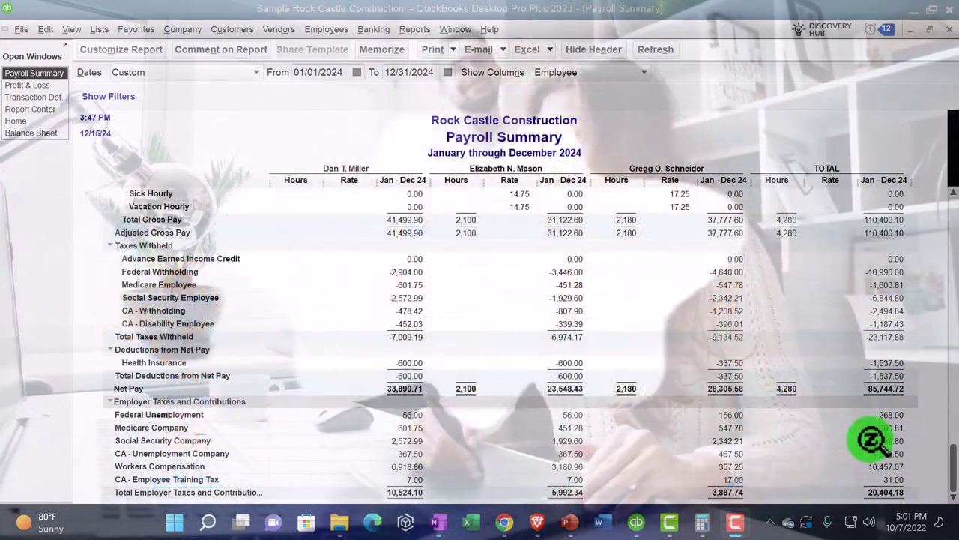
scroll(873, 441, up, 3)
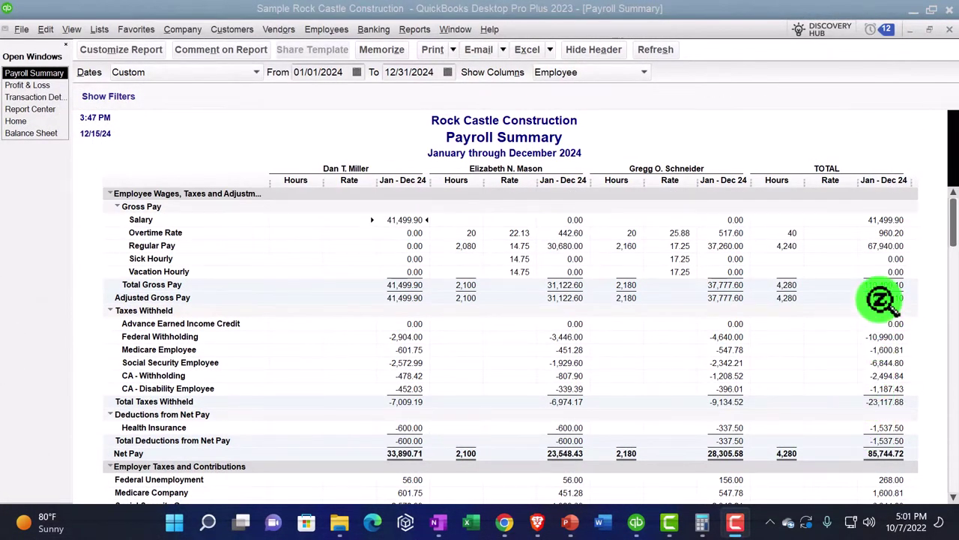
scroll(881, 300, down, 3)
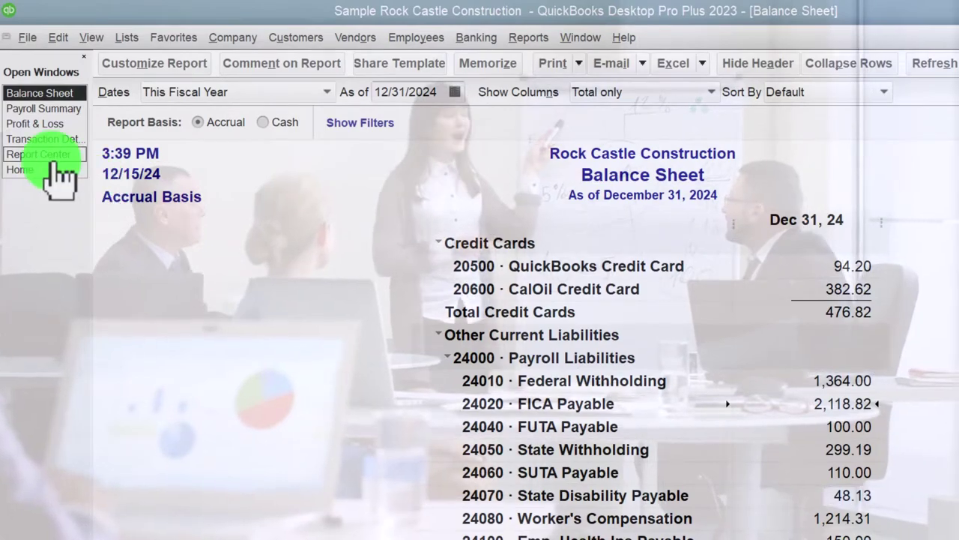
- Run the Payroll Item Detail report from the Report Center and set its date range from 01/01/2024 to 12/31/2024
click(42, 154)
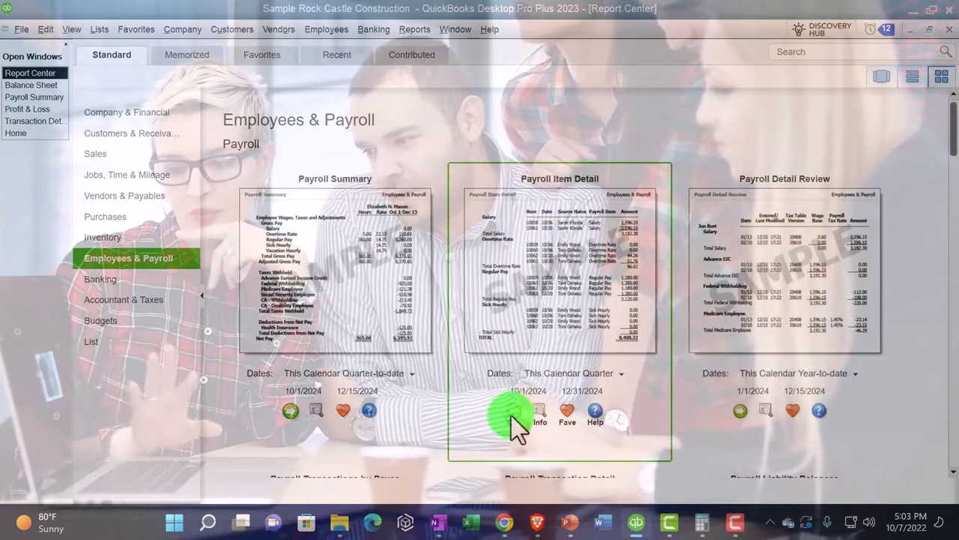
click(513, 412)
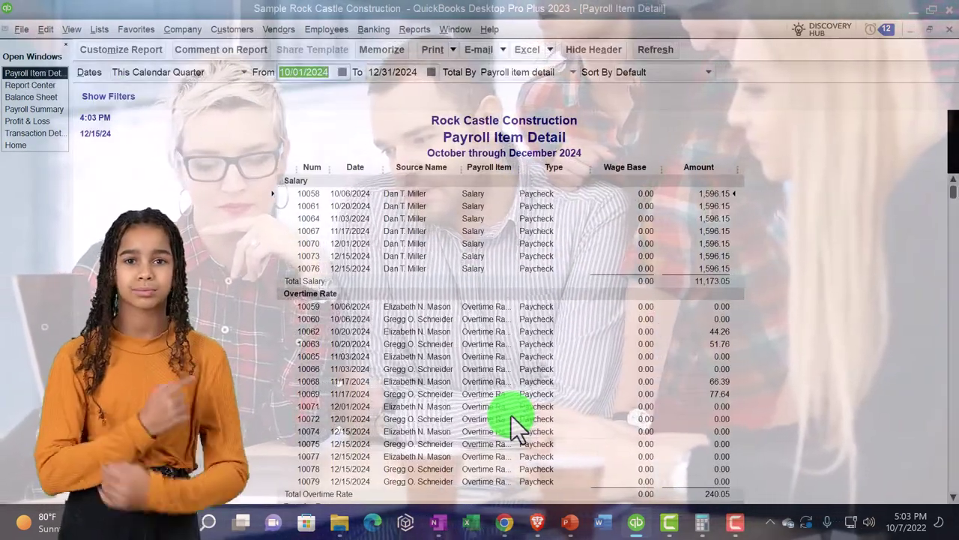
text(0101)
key(Tab)
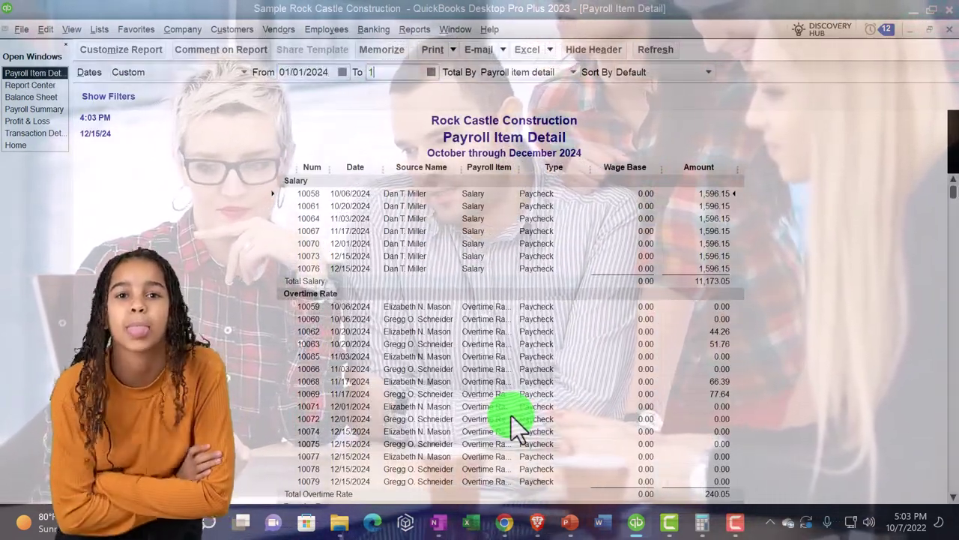
key(Tab)
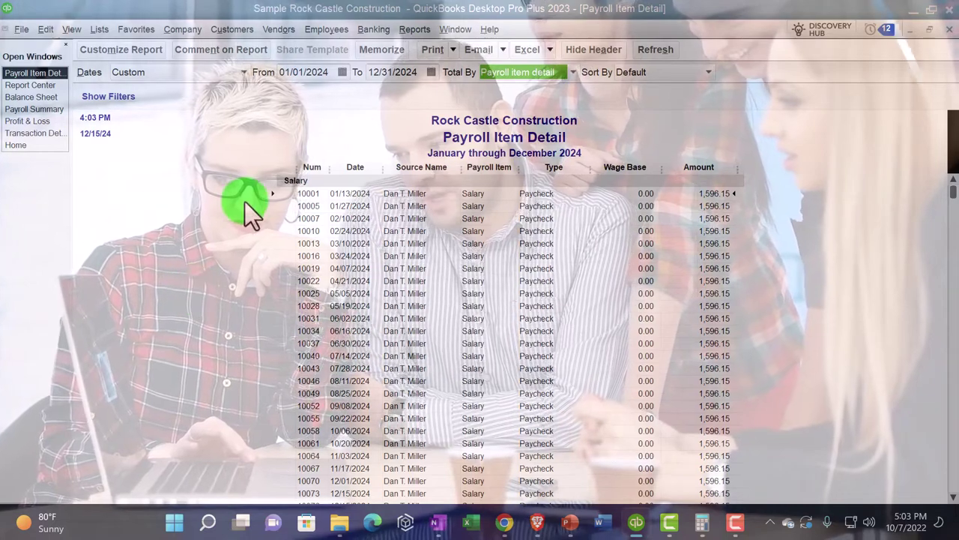
- Review the Payroll Item Detail report's paycheck and liability check entries, from salary and hourly pay items through Federal Withholding
scroll(263, 276, down, 3)
scroll(262, 276, down, 3)
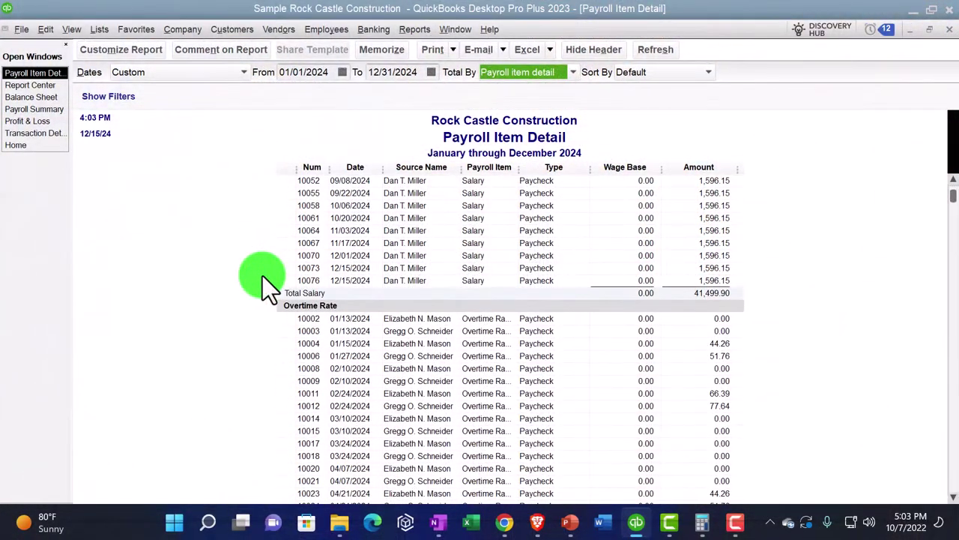
scroll(262, 276, down, 2)
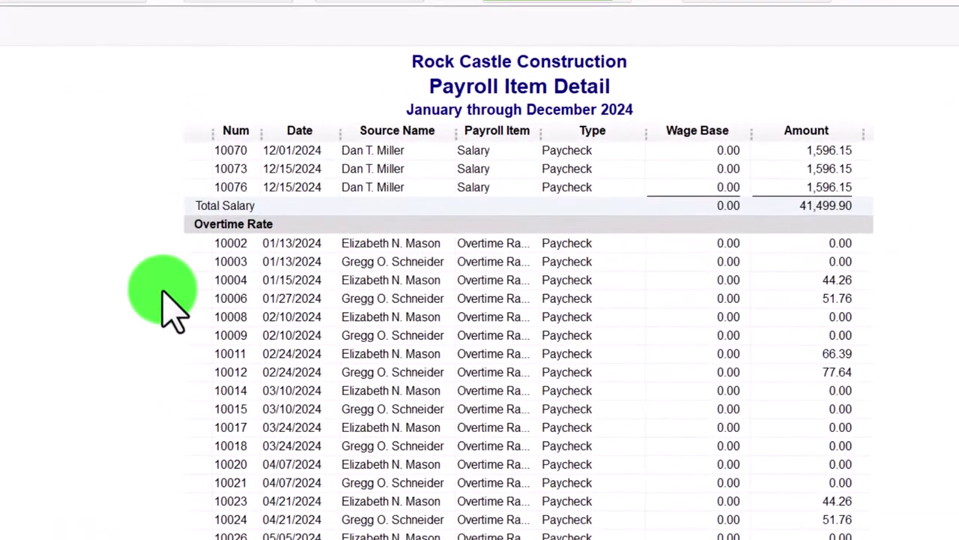
scroll(164, 292, down, 3)
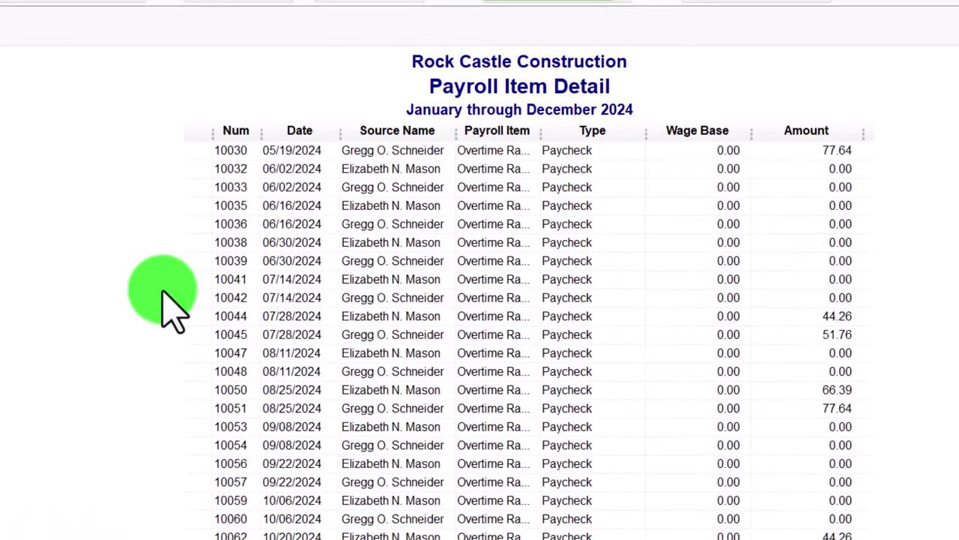
scroll(165, 292, down, 15)
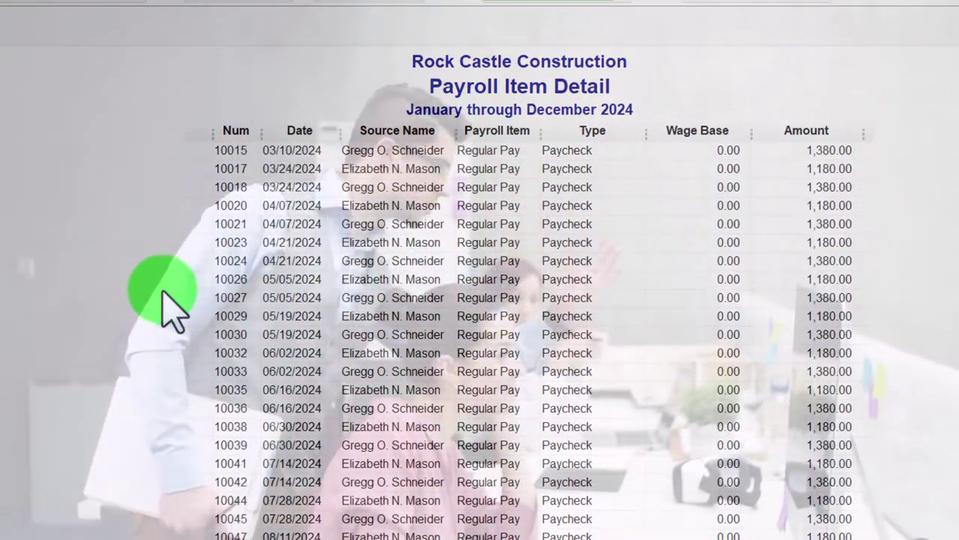
scroll(165, 292, down, 15)
scroll(171, 309, down, 4)
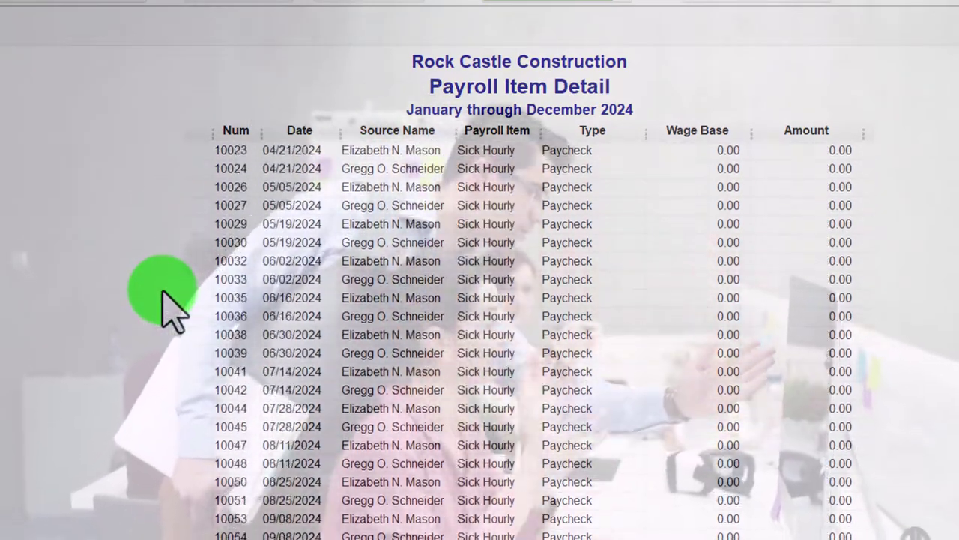
scroll(169, 307, down, 20)
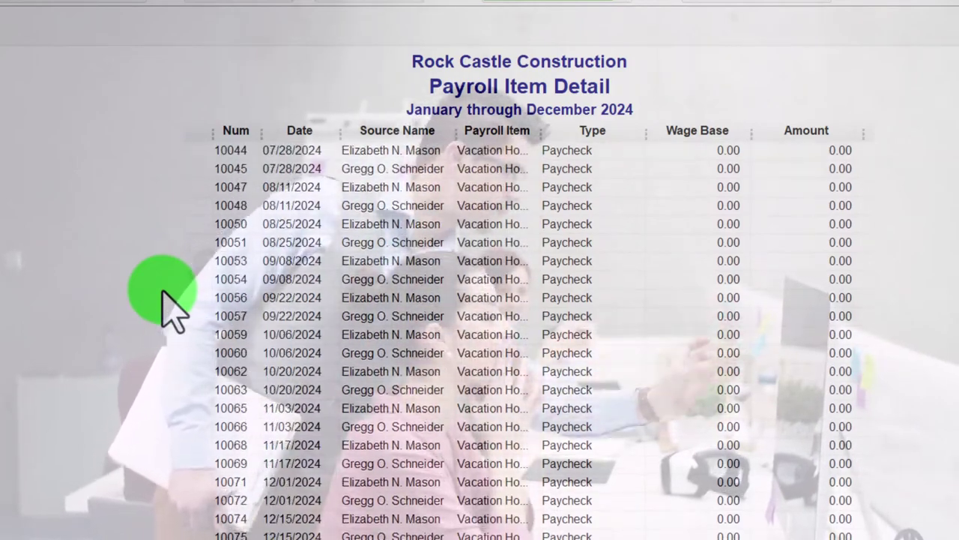
scroll(169, 307, down, 15)
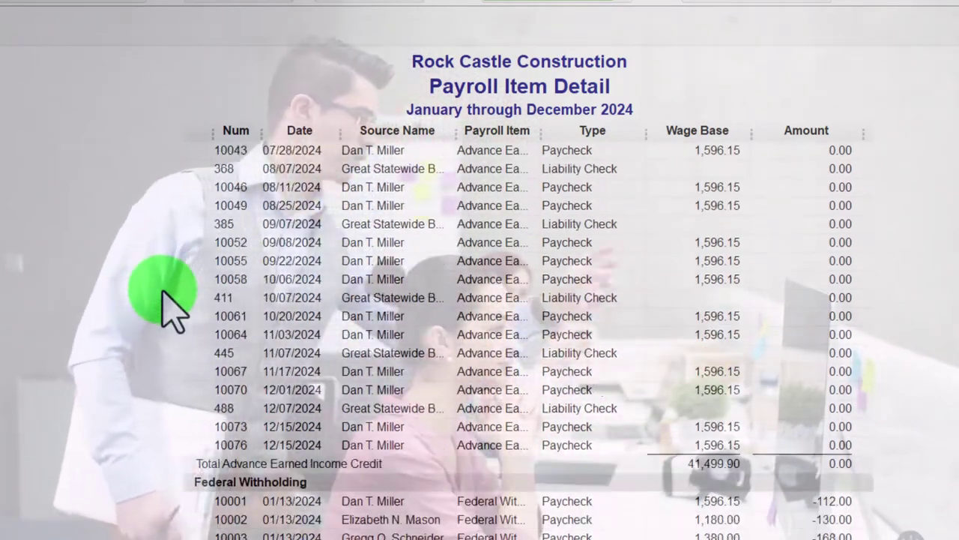
scroll(169, 307, down, 20)
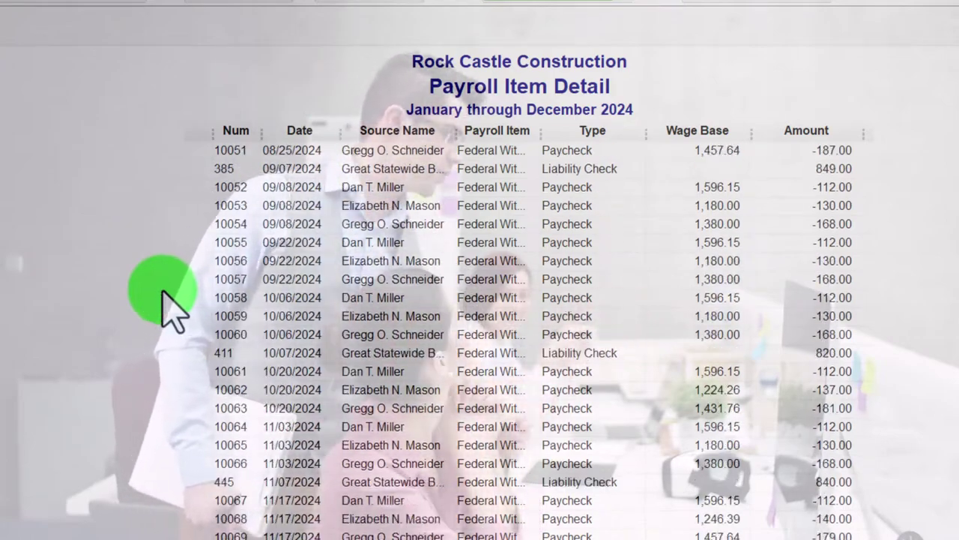
scroll(168, 308, down, 4)
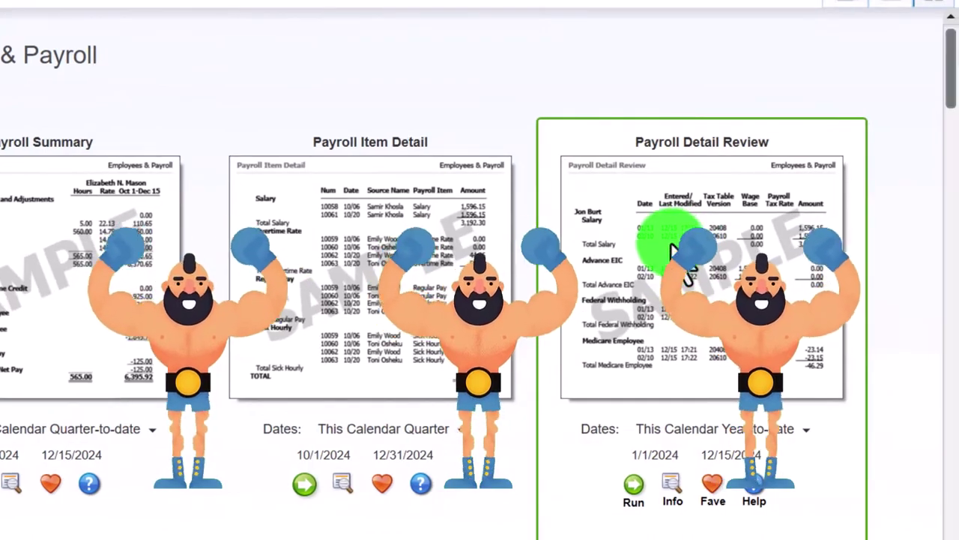
- Run the Payroll Detail Review report and set its date range from 12/31/2021 to 12/31/2024
click(630, 495)
text(010)
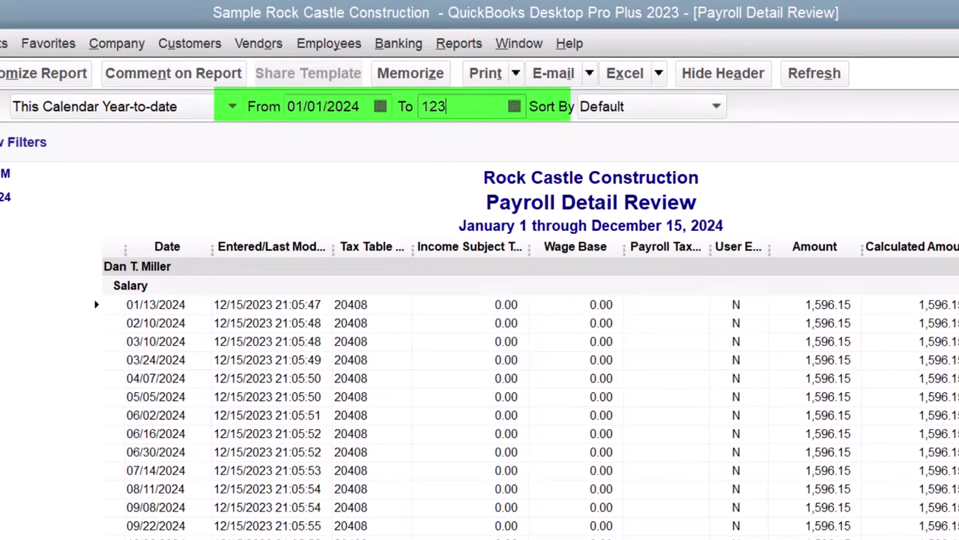
text(123121)
key(Tab)
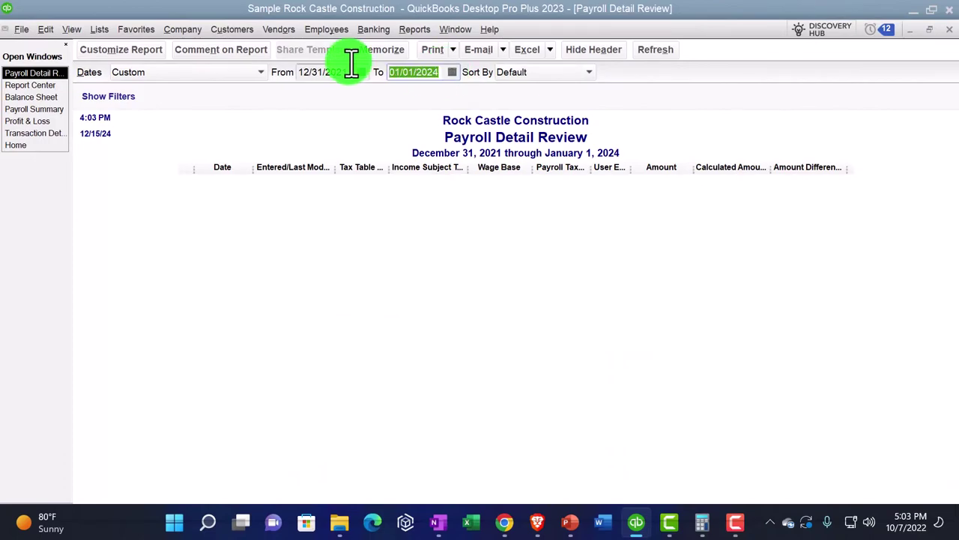
text(123124)
key(Tab)
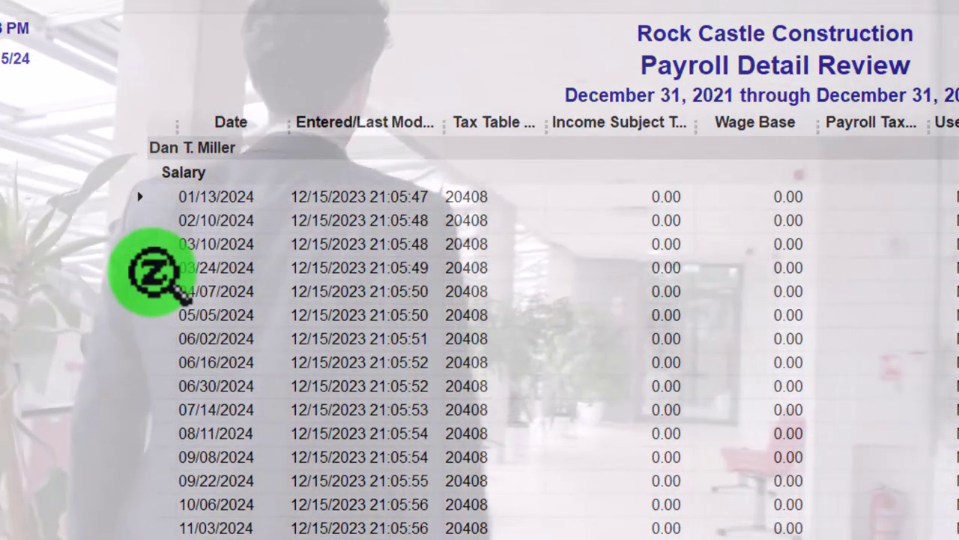
- Review the first employee's salary, federal withholding, Medicare, Social Security and federal unemployment sections in the Payroll Detail Review
scroll(154, 274, down, 5)
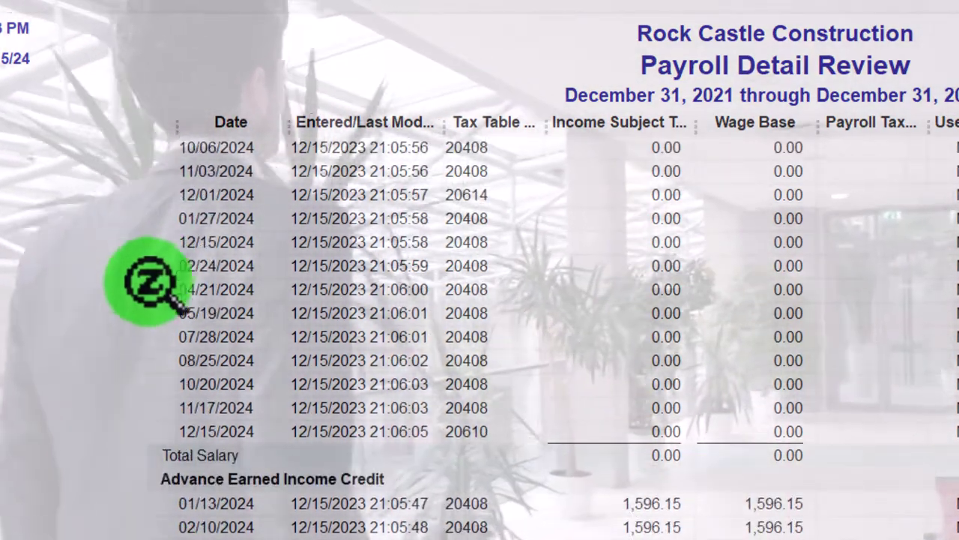
scroll(120, 367, down, 1)
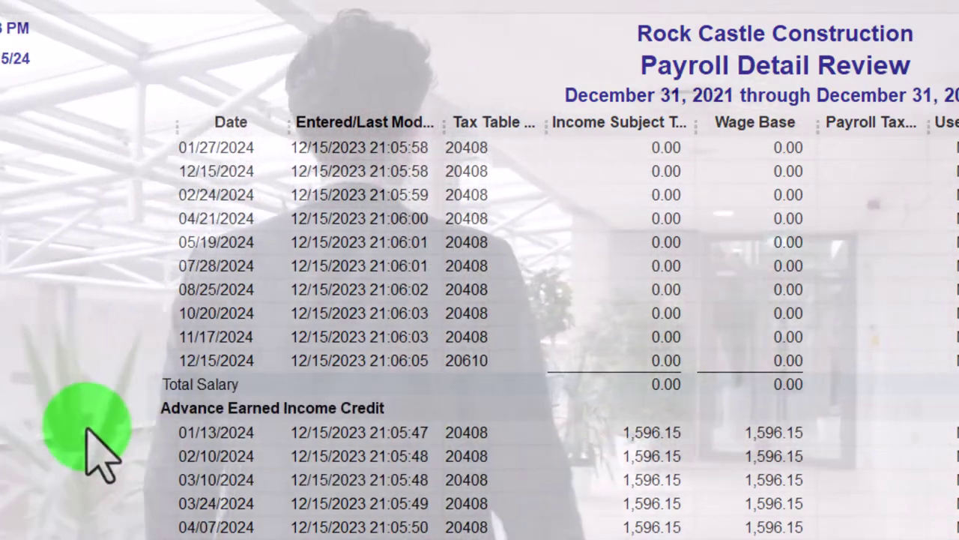
scroll(89, 433, down, 7)
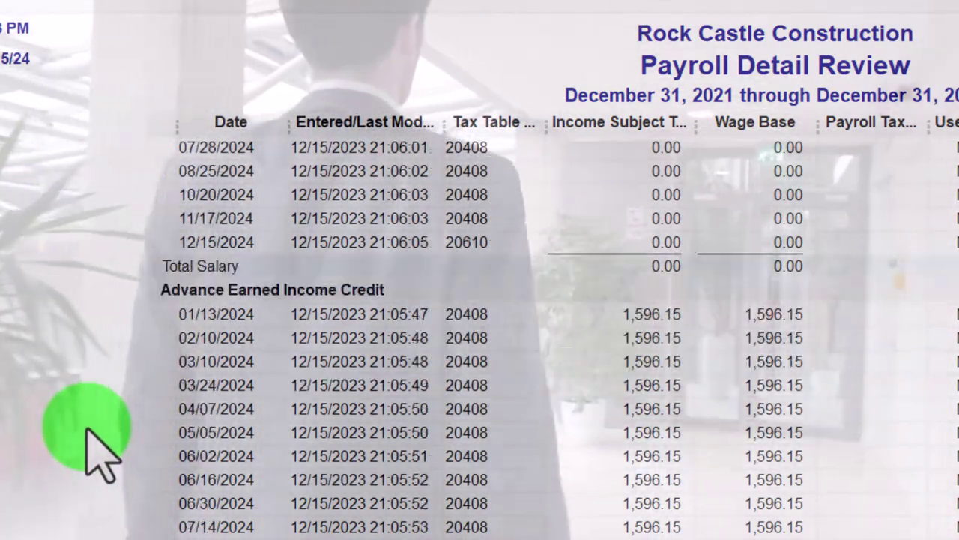
scroll(88, 434, up, 7)
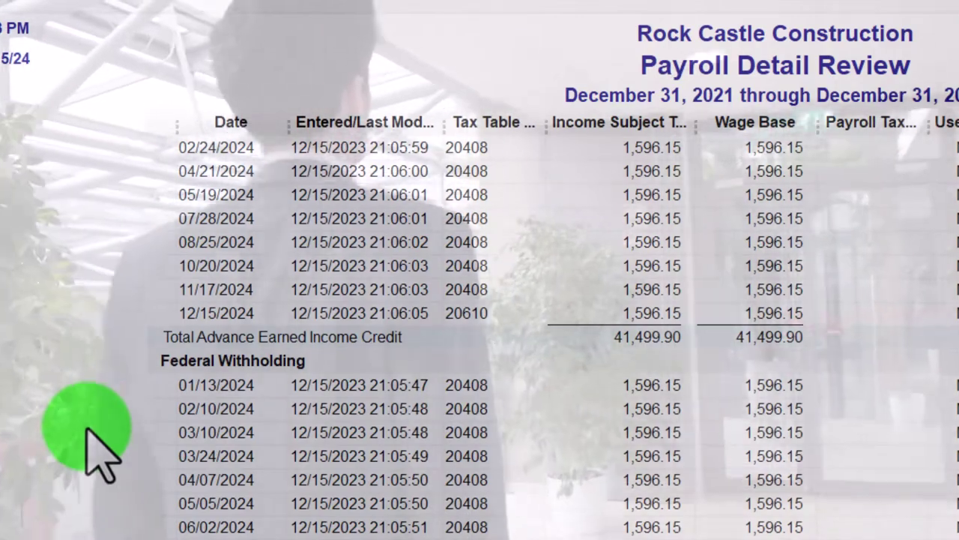
scroll(89, 435, down, 4)
scroll(97, 449, down, 5)
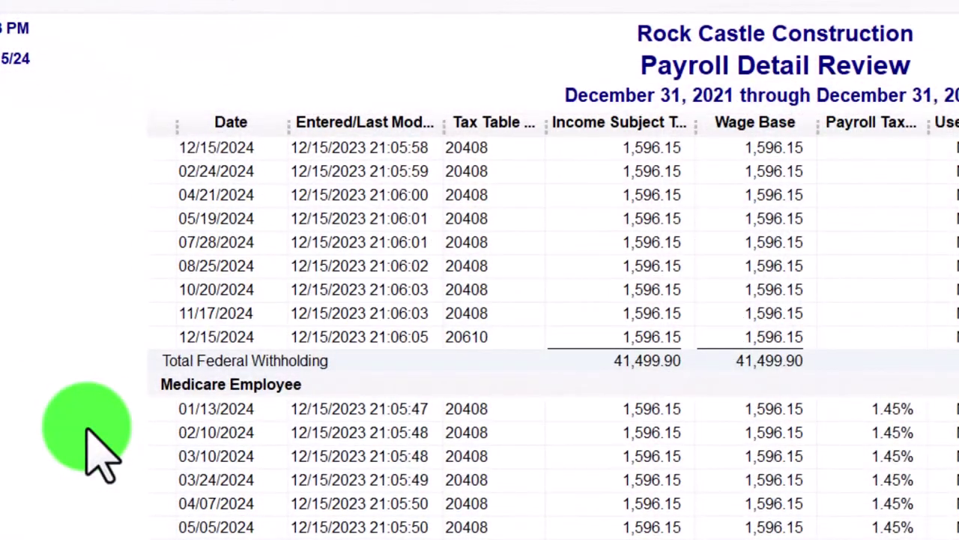
scroll(87, 430, down, 9)
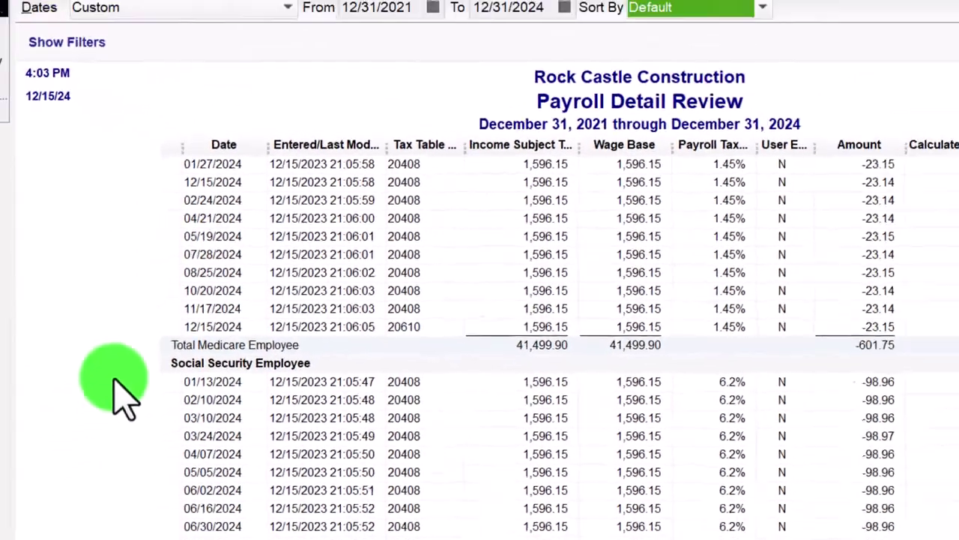
scroll(87, 430, down, 1)
scroll(141, 329, down, 14)
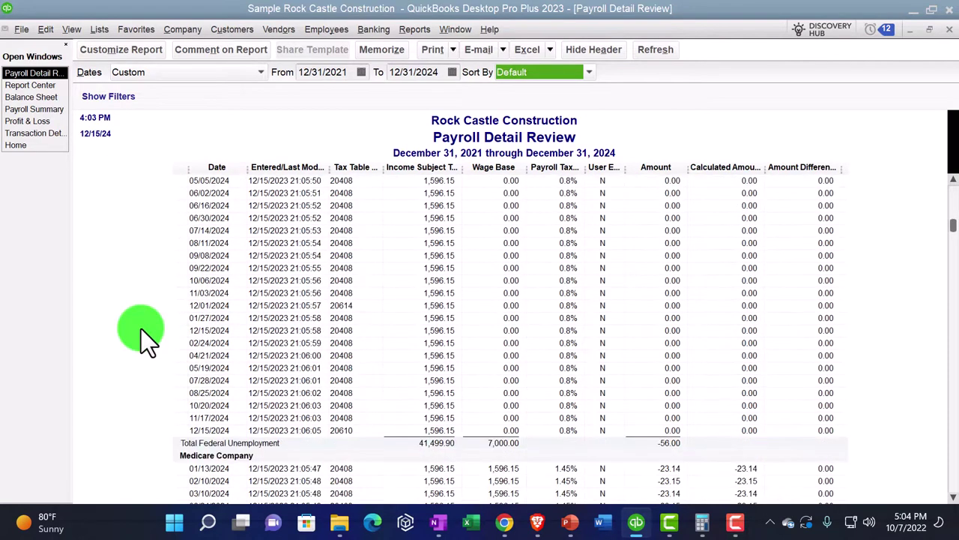
- Examine the first employee's Medicare Company, California tax, health insurance and workers compensation sections in the Payroll Detail Review
scroll(141, 329, down, 2)
scroll(141, 329, down, 2)
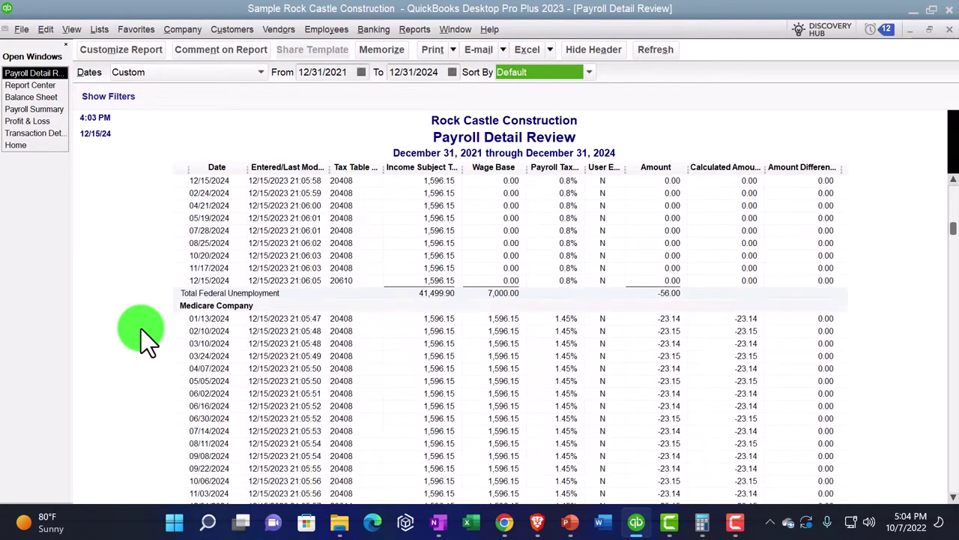
scroll(141, 329, down, 8)
scroll(141, 328, down, 5)
scroll(141, 328, down, 8)
scroll(141, 328, down, 14)
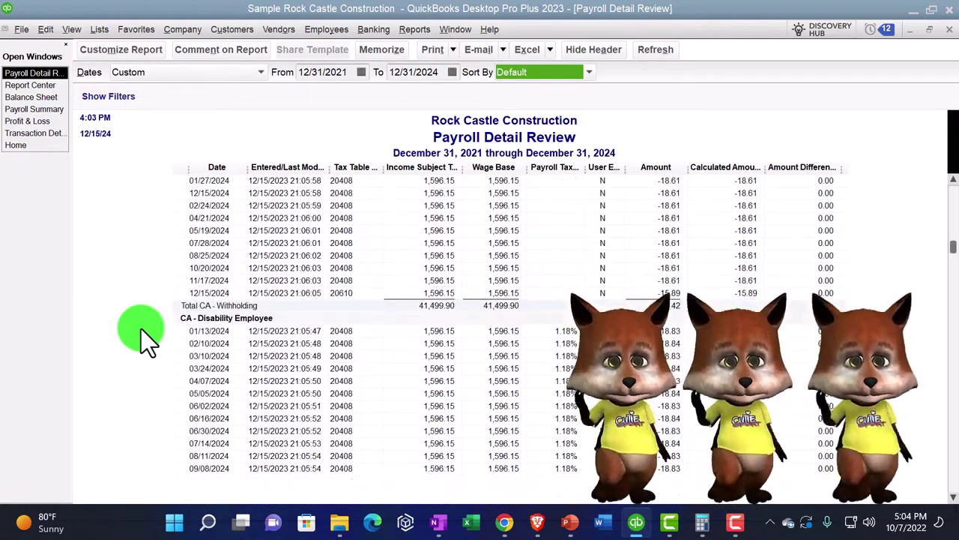
scroll(140, 328, down, 16)
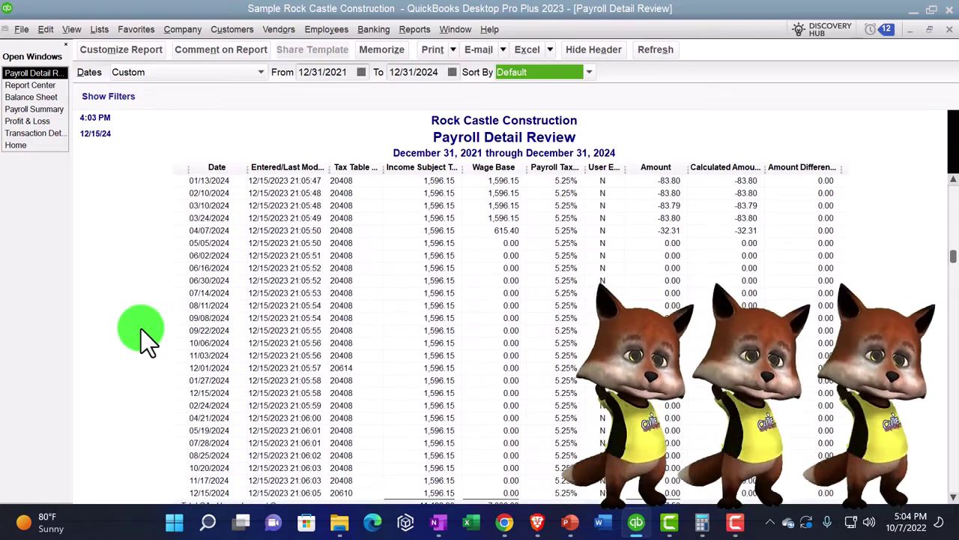
scroll(141, 329, down, 14)
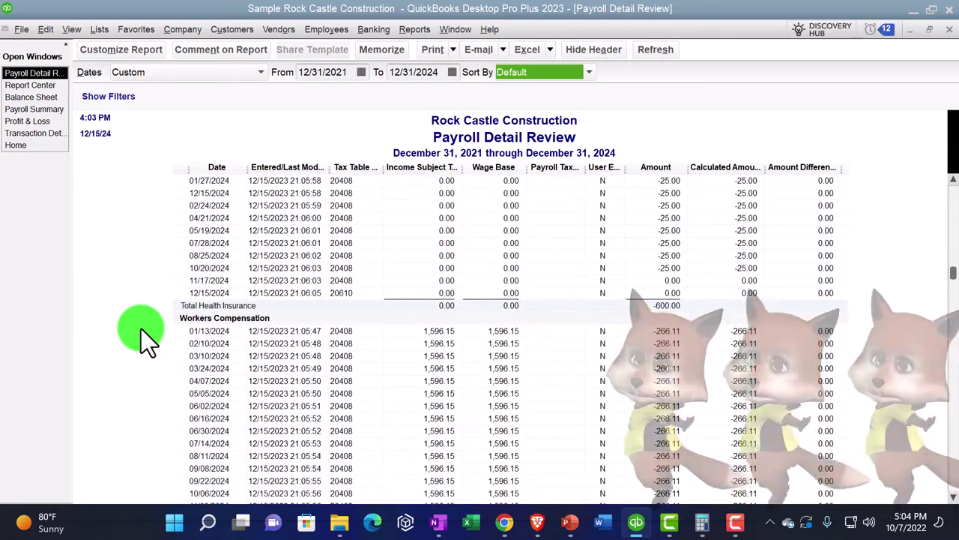
scroll(141, 328, down, 9)
scroll(140, 329, down, 2)
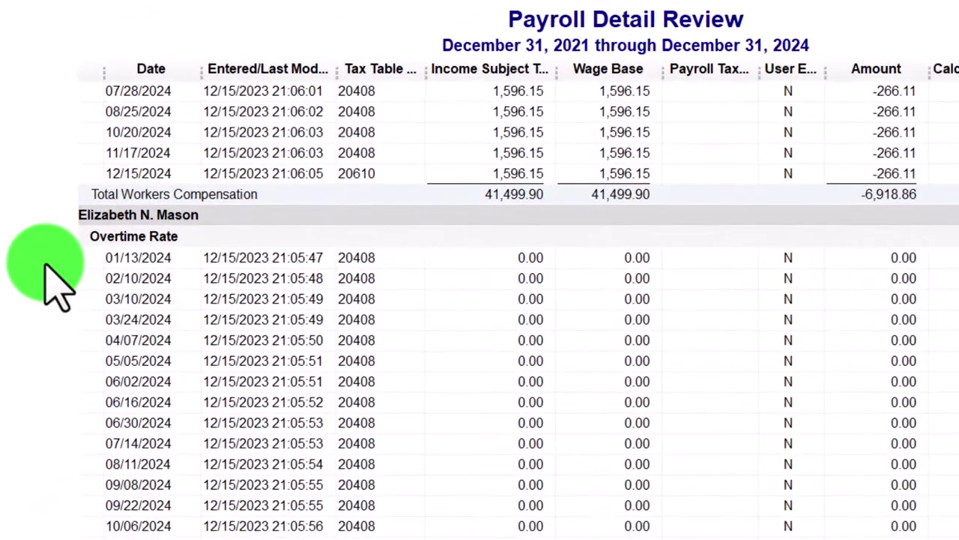
- Review the second employee's overtime, regular pay, vacation, federal withholding and Medicare sections in the Payroll Detail Review
scroll(45, 263, down, 9)
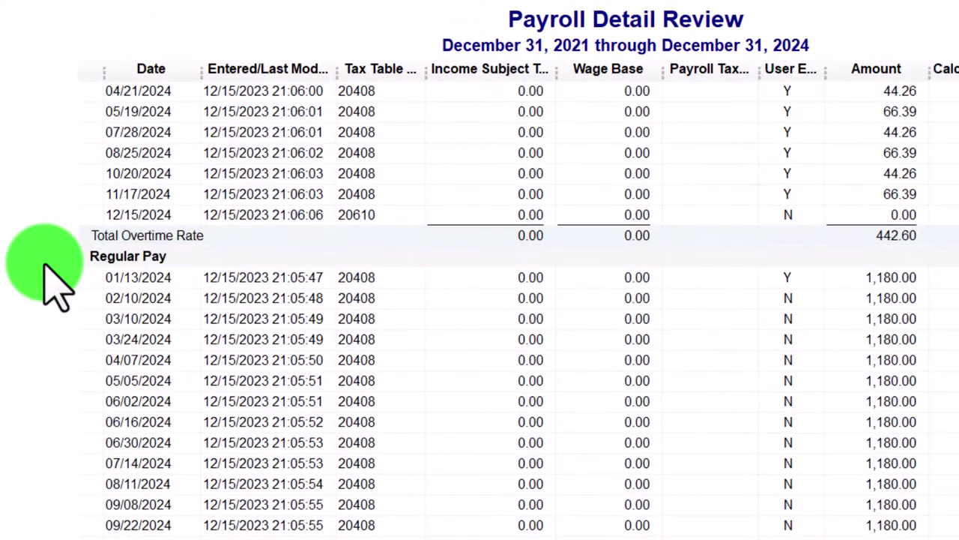
scroll(60, 285, down, 18)
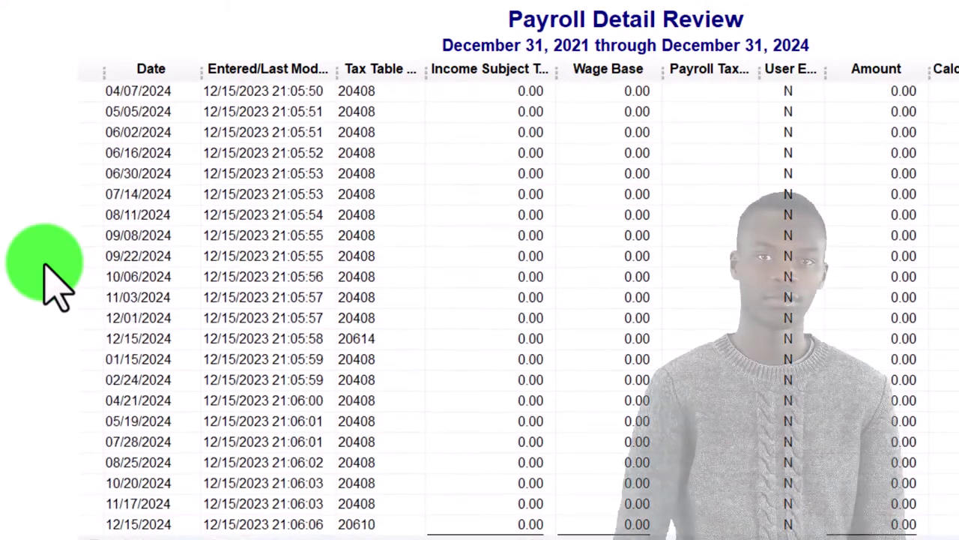
scroll(60, 285, down, 11)
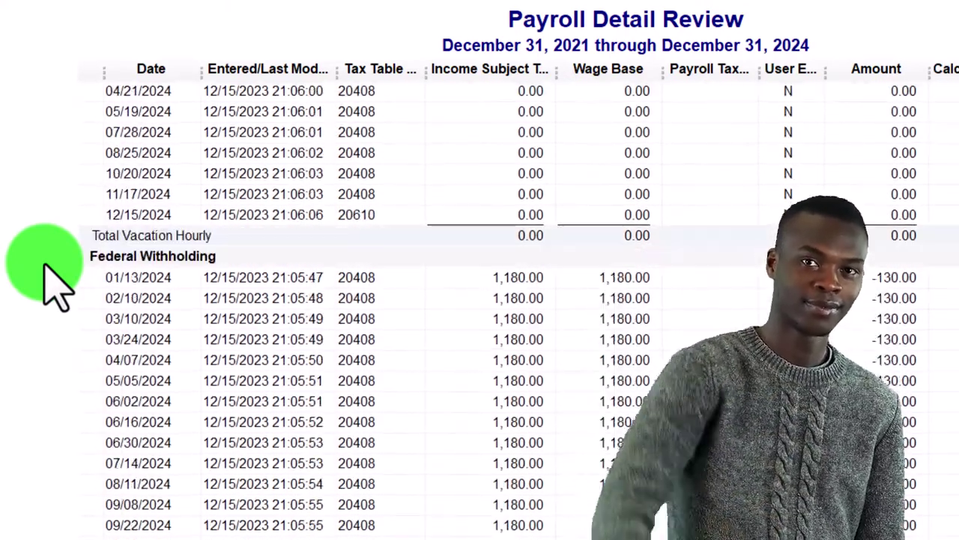
scroll(60, 284, down, 8)
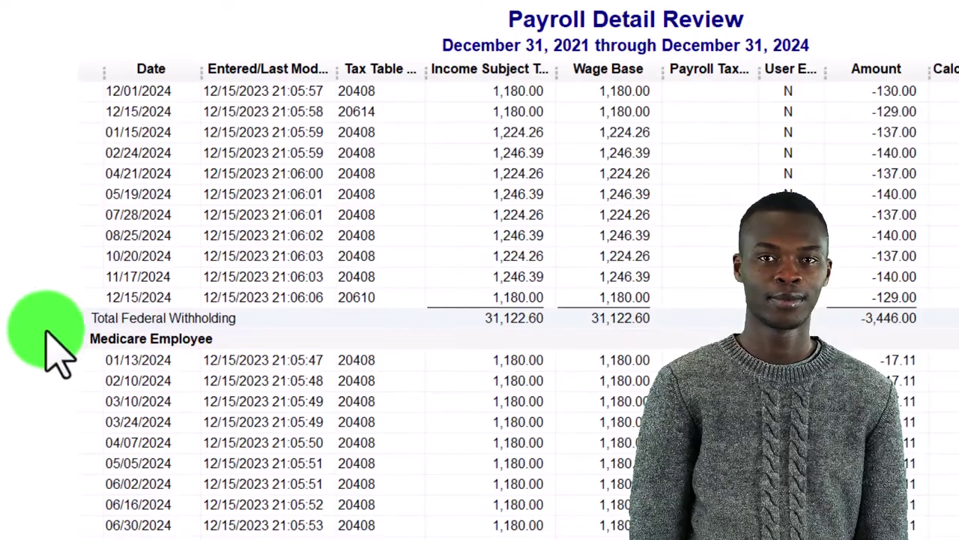
scroll(47, 330, down, 4)
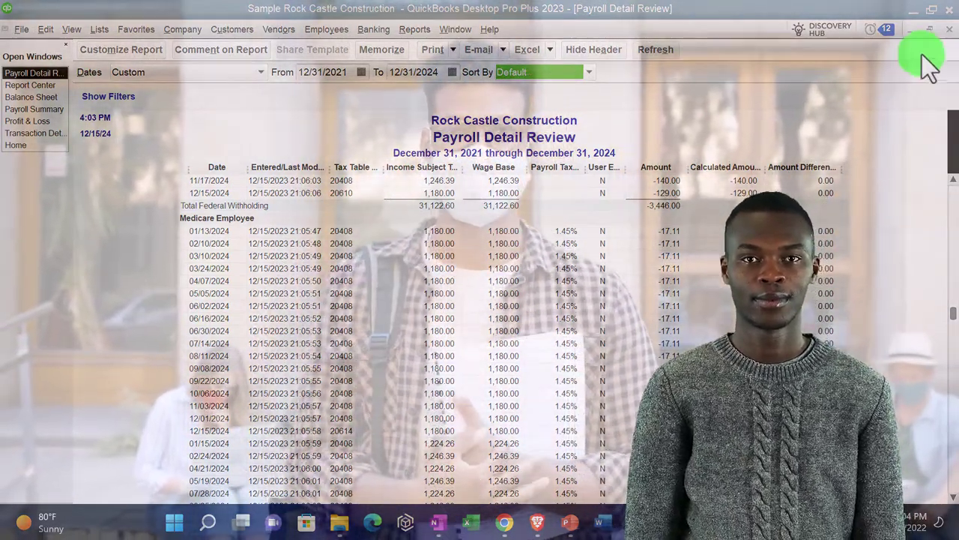
- Close the Payroll Detail Review and run the Payroll Transactions by Payee report from 01/01/2024 to 12/31/2024
click(950, 28)
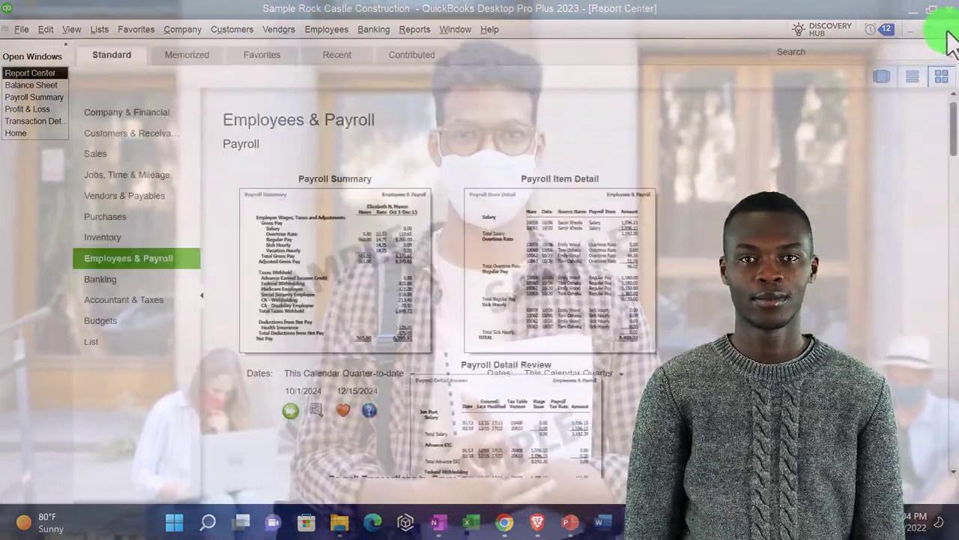
click(580, 276)
scroll(580, 276, down, 5)
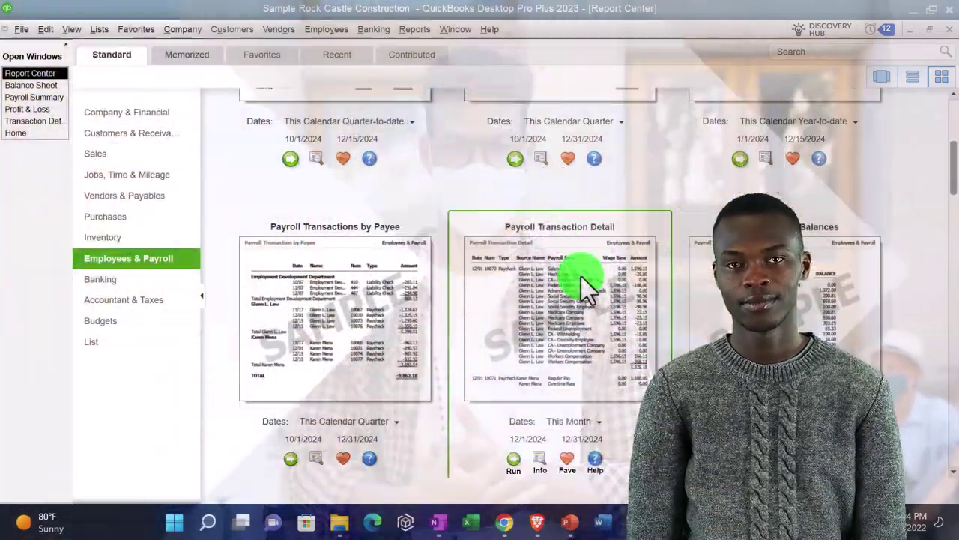
click(360, 446)
scroll(304, 451, down, 1)
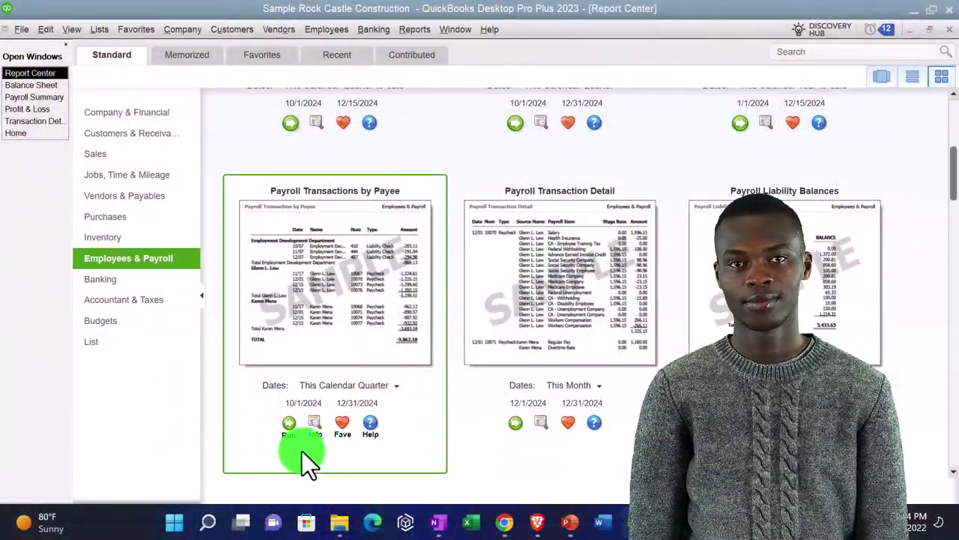
click(289, 423)
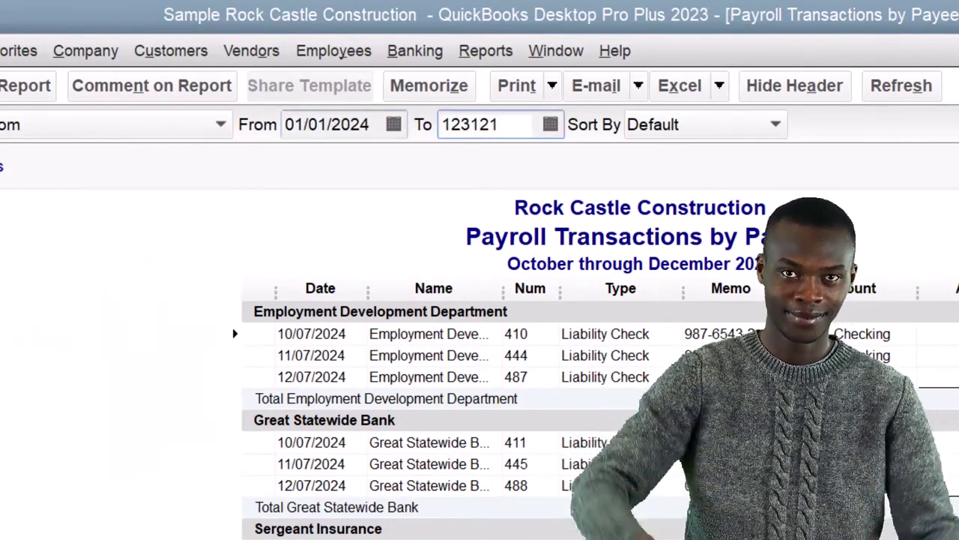
key(Tab)
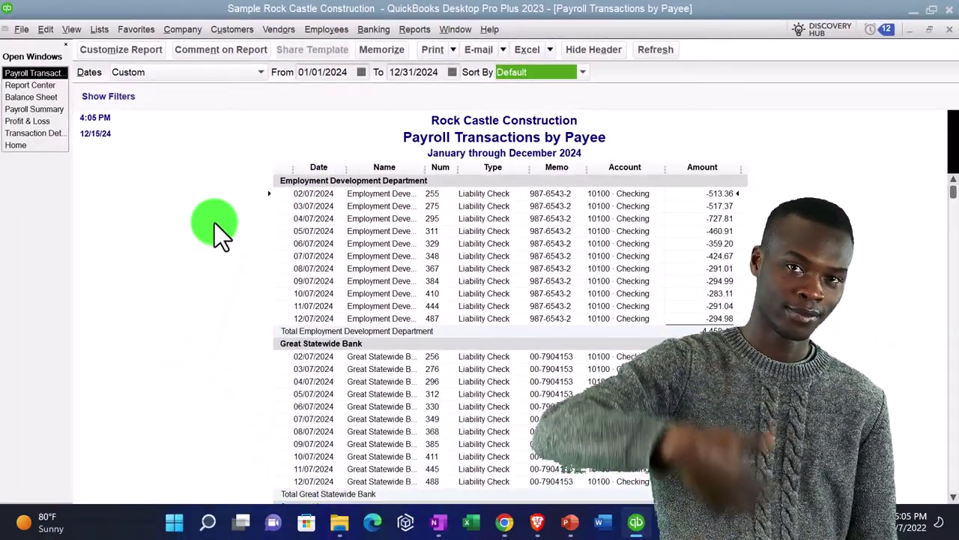
- Review the liability checks and employee paychecks by payee down to the grand total, and close the report
scroll(214, 222, down, 3)
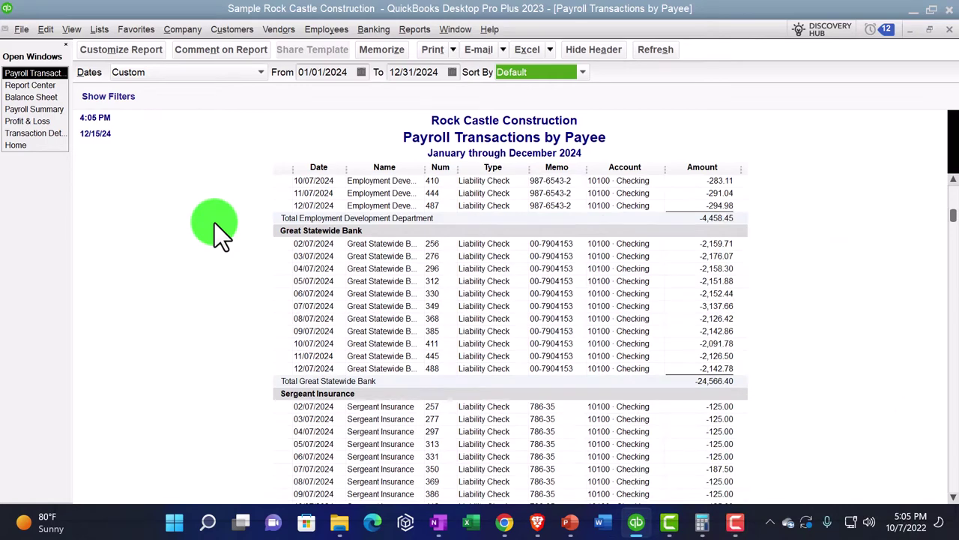
scroll(214, 222, down, 5)
scroll(214, 222, down, 7)
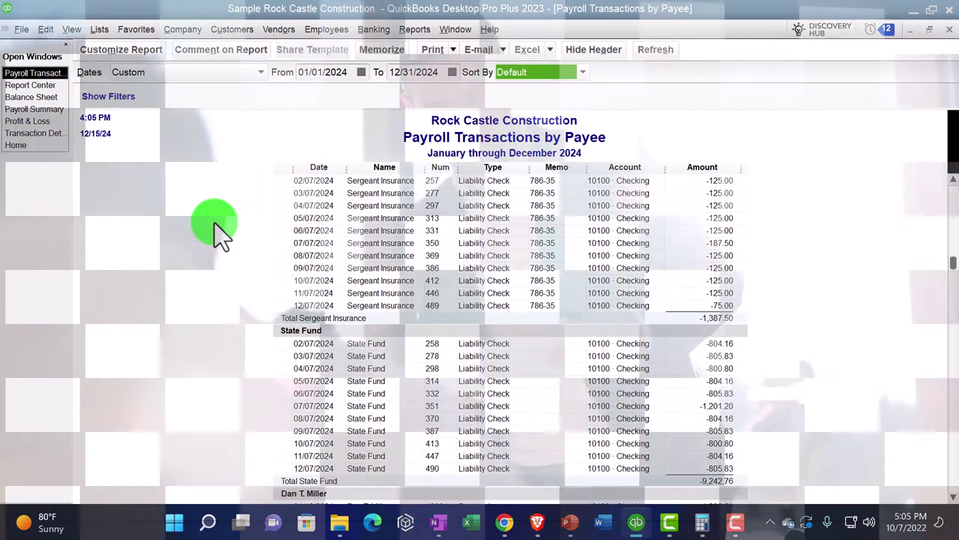
scroll(214, 223, down, 3)
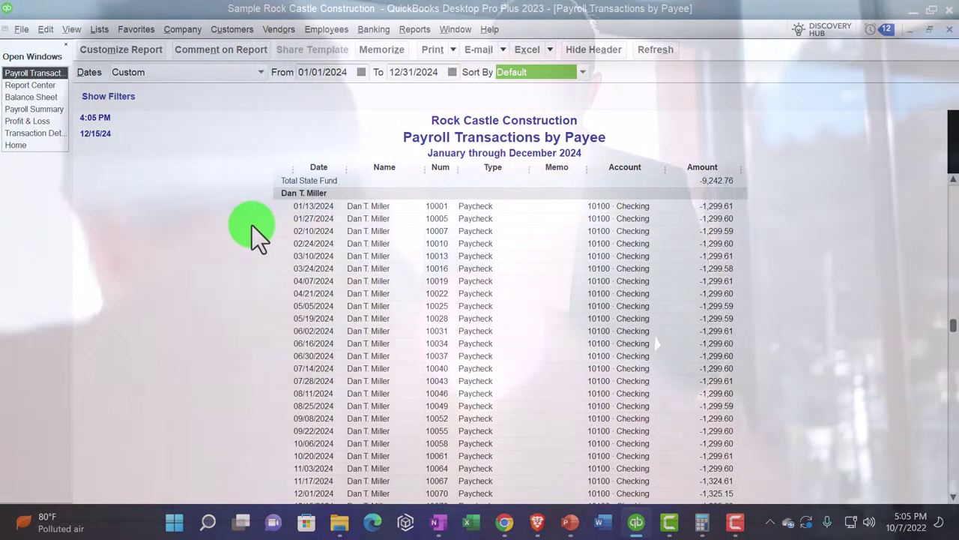
scroll(252, 225, down, 8)
scroll(252, 226, down, 12)
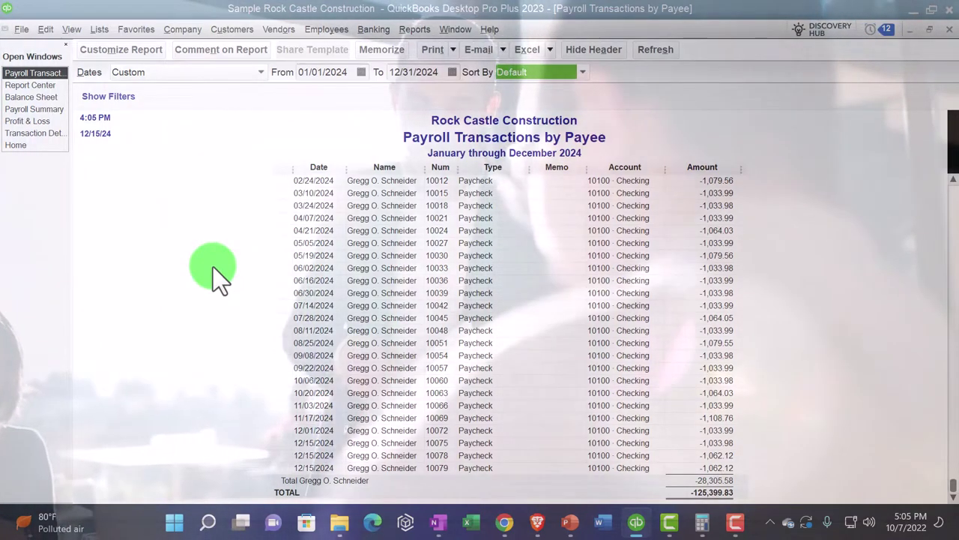
scroll(213, 267, up, 13)
scroll(219, 275, up, 20)
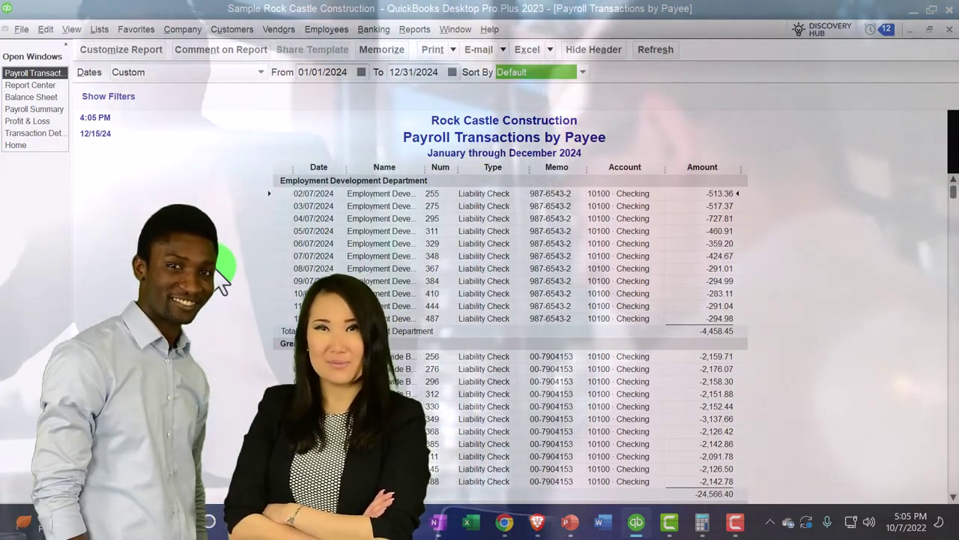
click(948, 28)
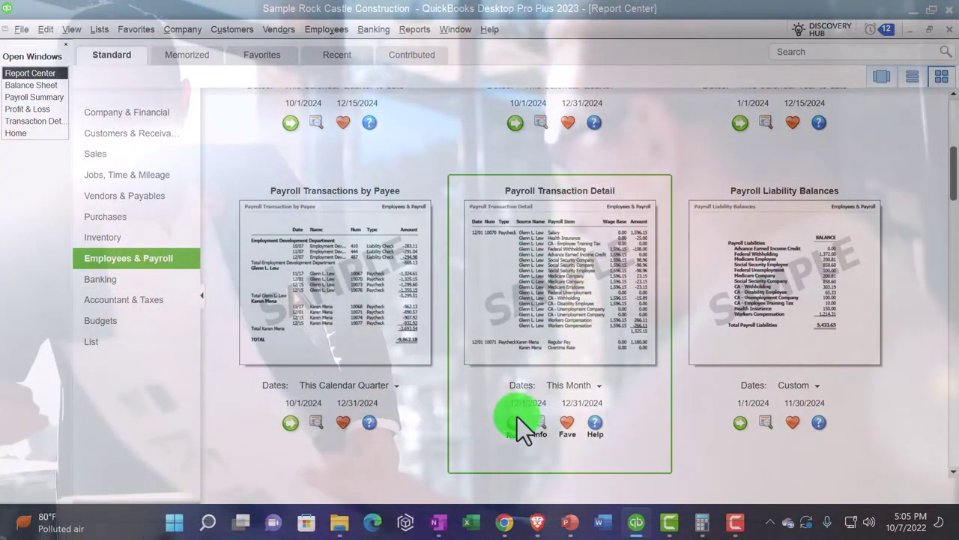
- Run the Payroll Transaction Detail report and set its date range from 01/01/2024 to 12/31/2024
click(517, 420)
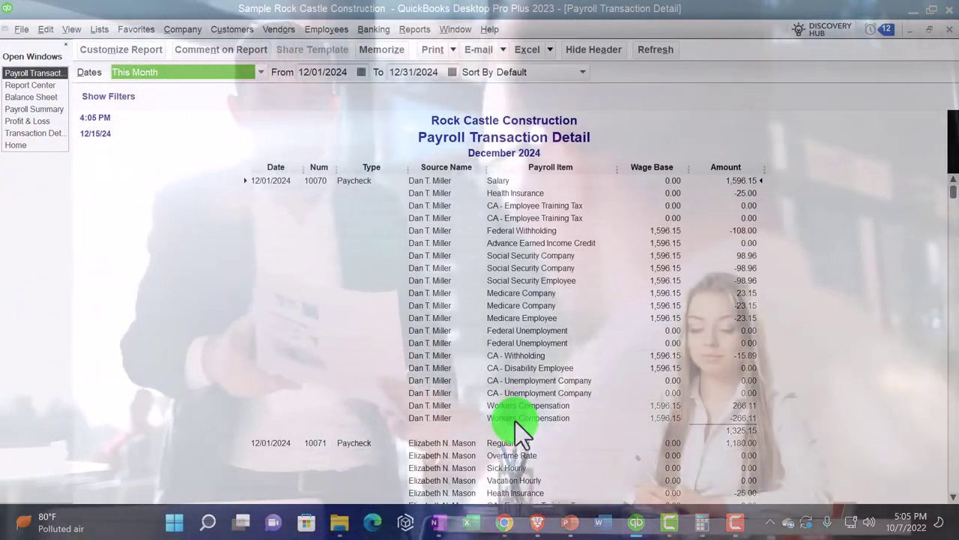
key(Tab)
text(0)
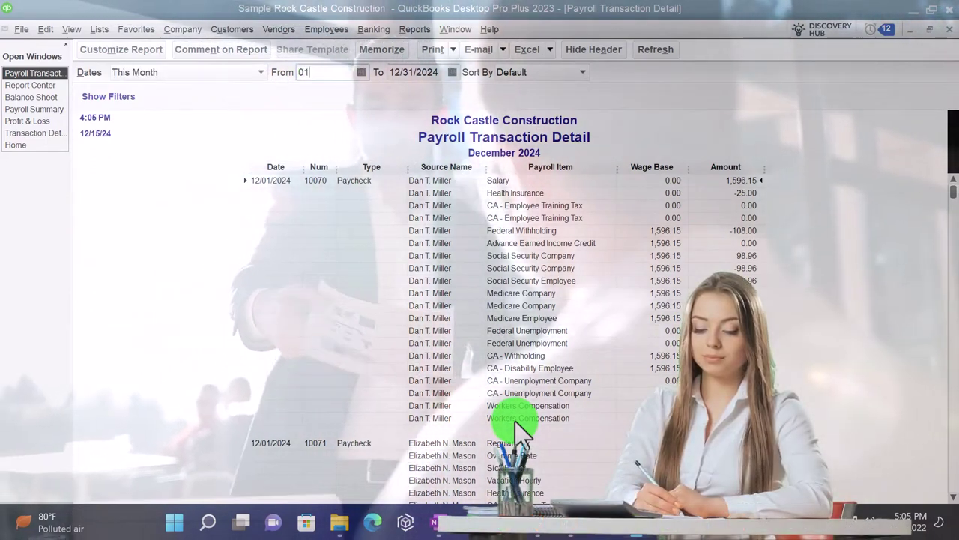
text(1/01/2024)
key(Tab)
text(1)
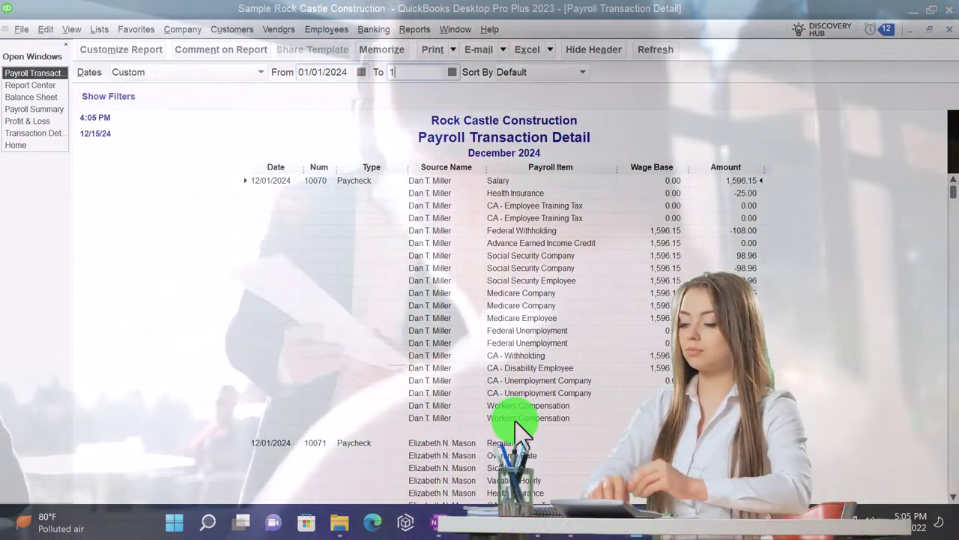
text(2/31/2024)
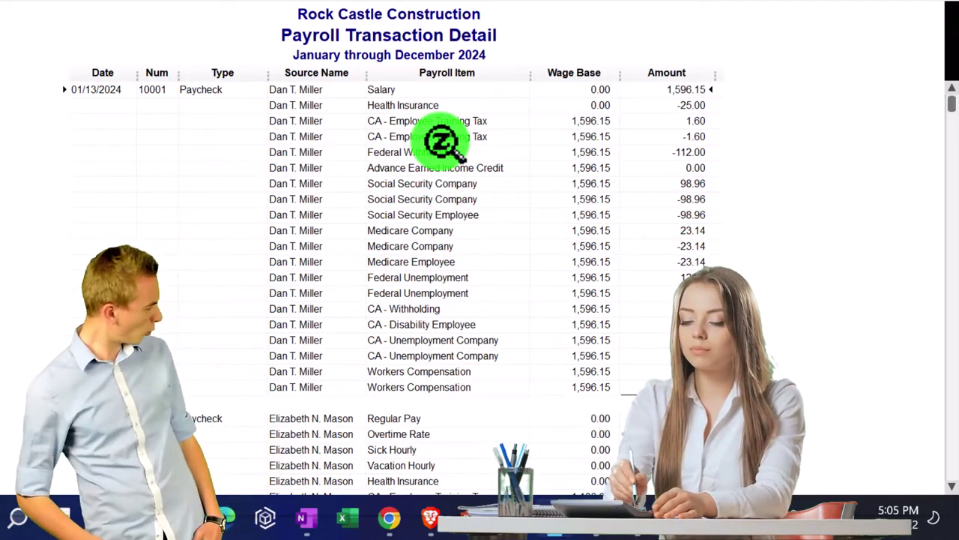
- Examine the payroll items, wage bases and amounts of the individual paychecks in the Payroll Transaction Detail, and close the report
scroll(442, 141, down, 10)
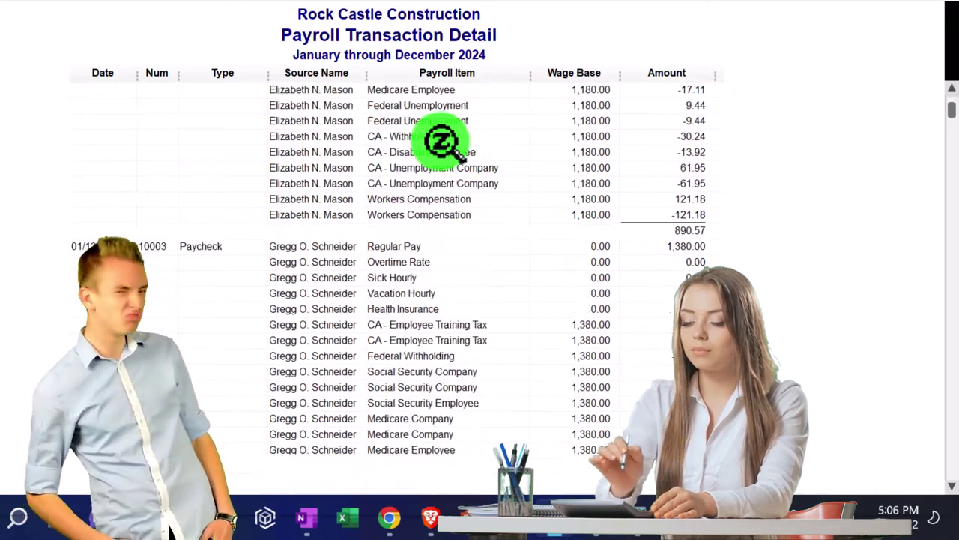
scroll(442, 141, down, 20)
scroll(443, 141, down, 20)
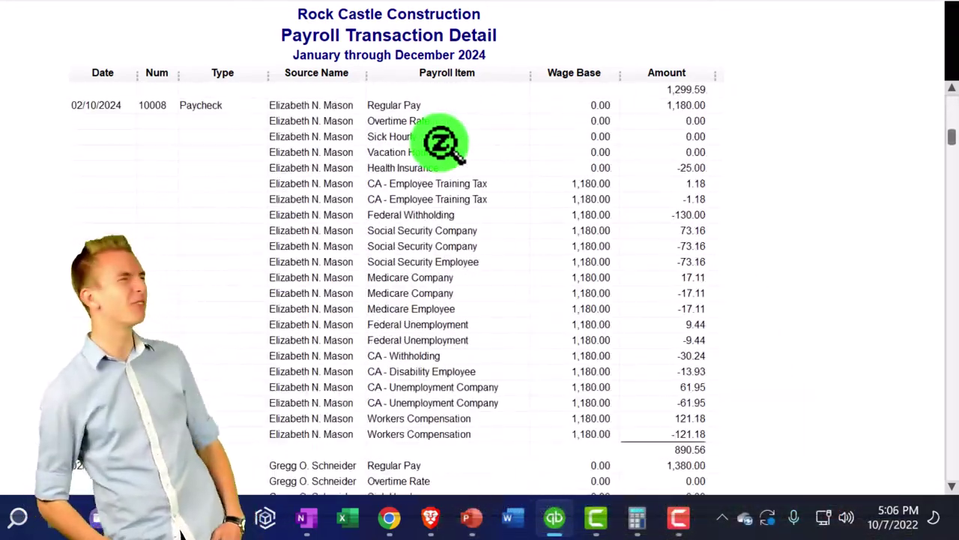
scroll(442, 141, down, 20)
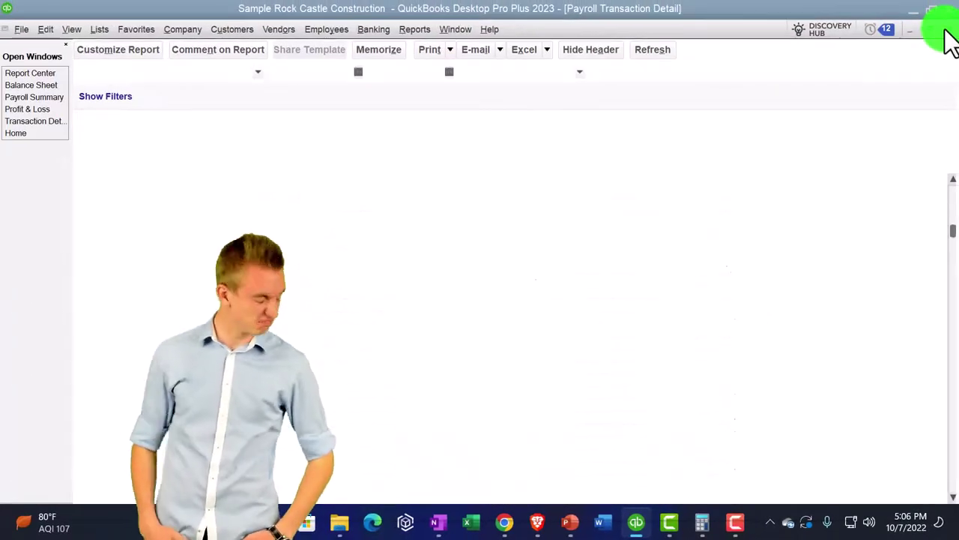
click(948, 30)
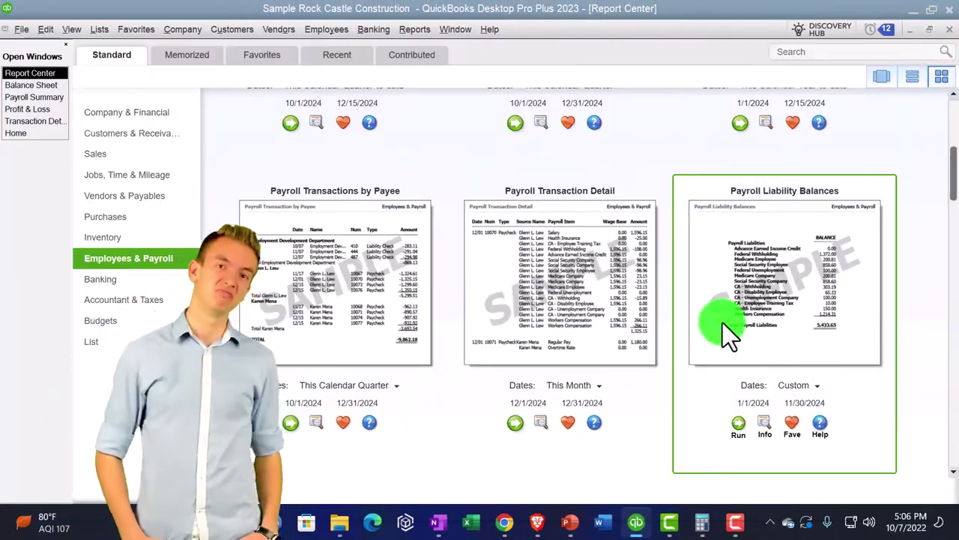
- Run the Employee Earnings Summary report and set its date range from 01/04/2024 to 12/31/2024
scroll(722, 322, down, 1)
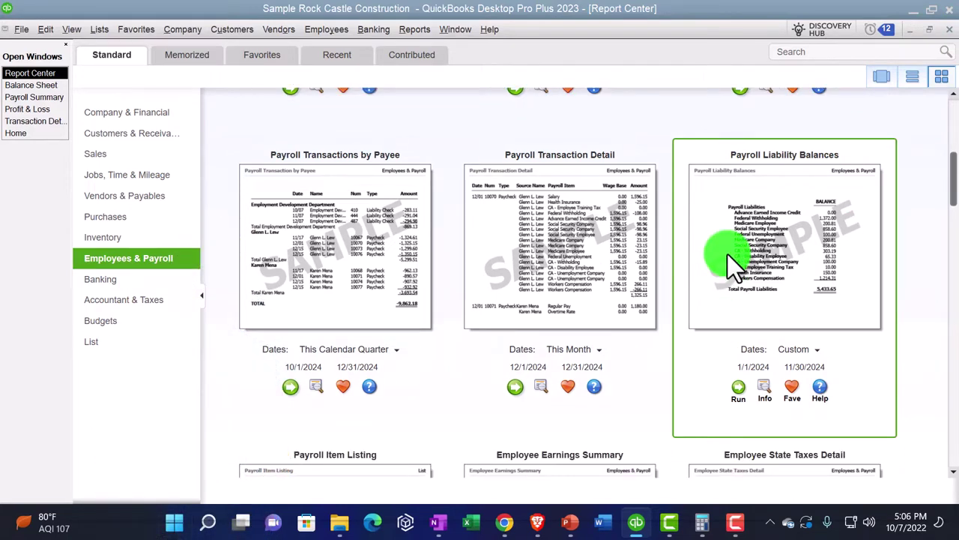
scroll(728, 254, down, 3)
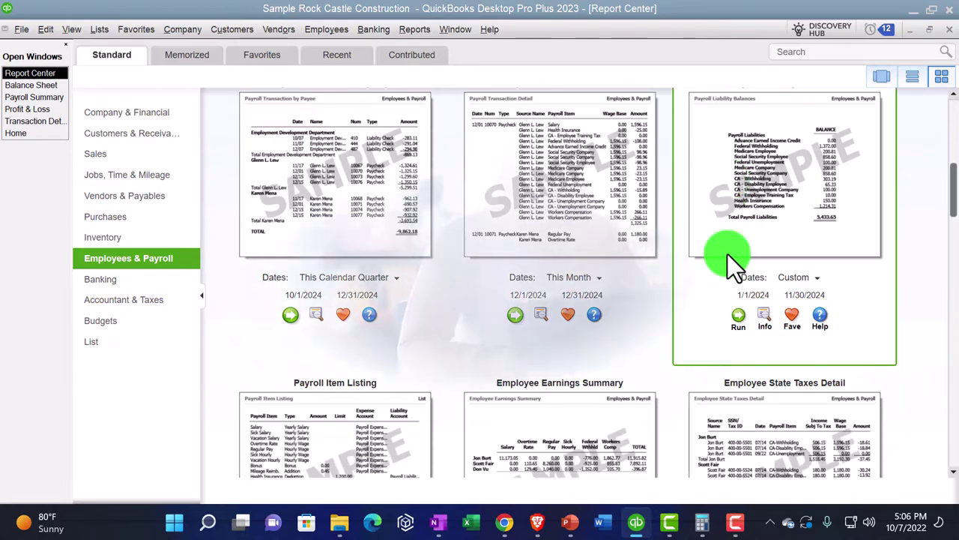
scroll(728, 254, down, 1)
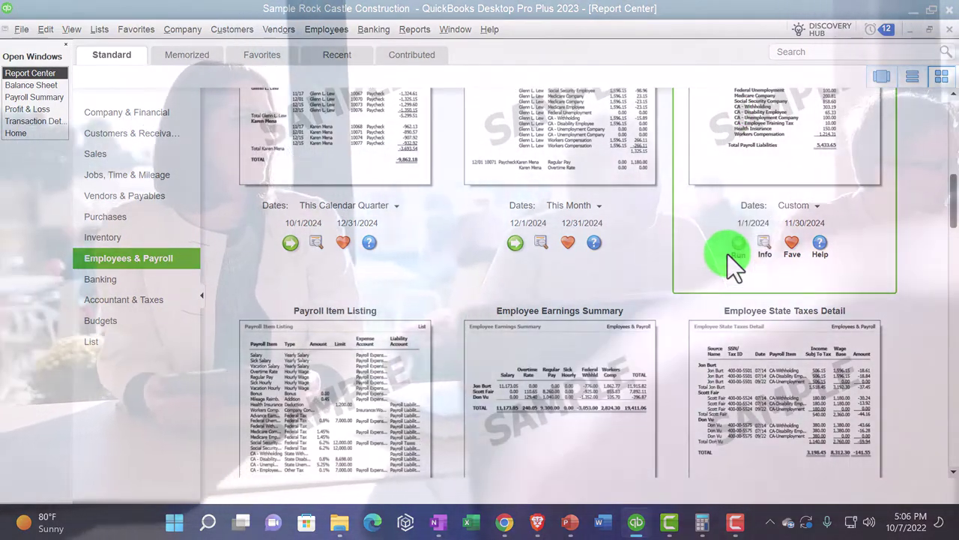
scroll(727, 254, down, 2)
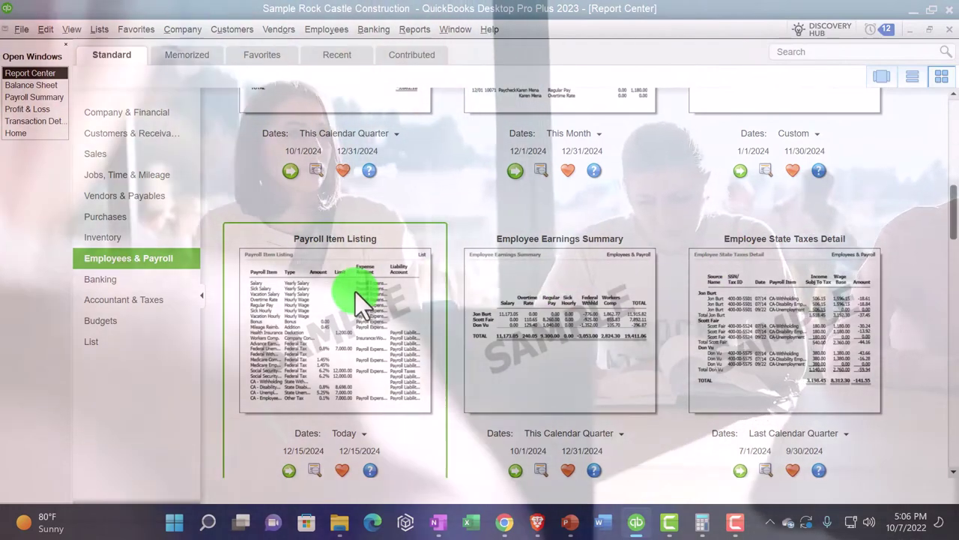
scroll(355, 292, down, 1)
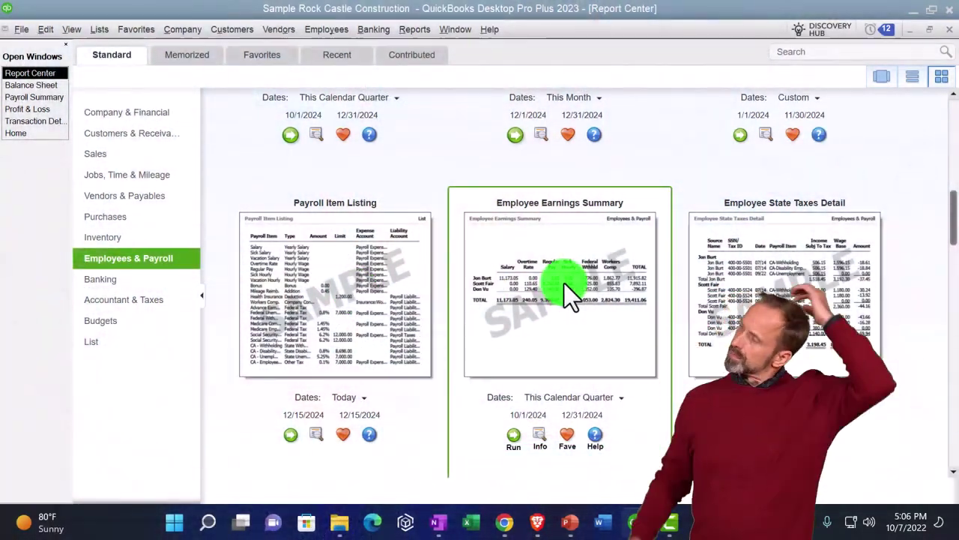
scroll(505, 442, down, 1)
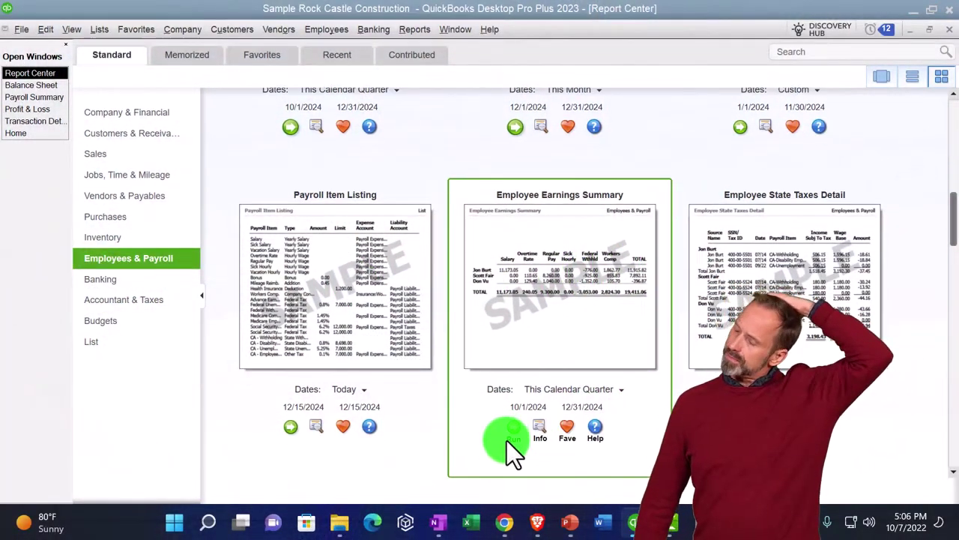
click(513, 435)
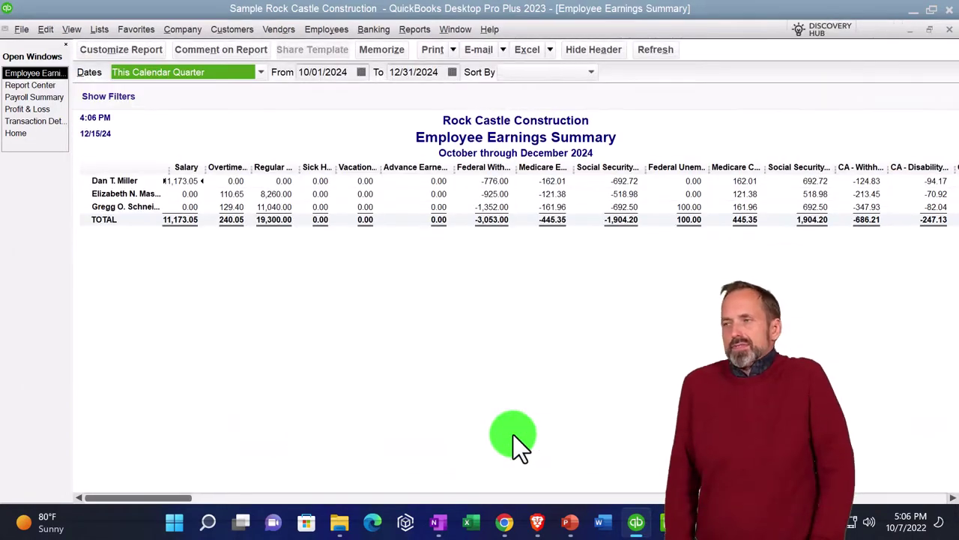
key(Tab)
text(0)
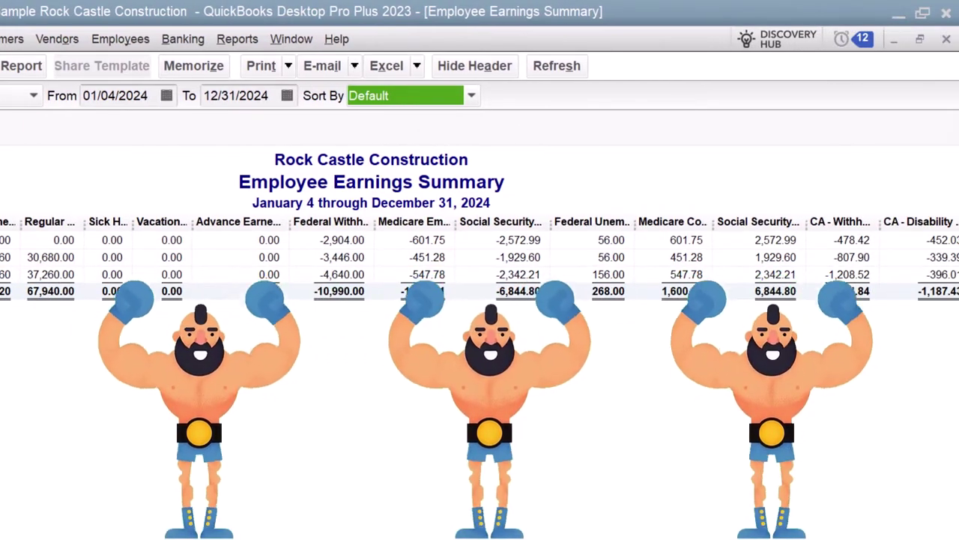
- Review each employee's withholding, tax, insurance and workers compensation columns through to the total, and close the Employee Earnings Summary
scroll(480, 254, right, 5)
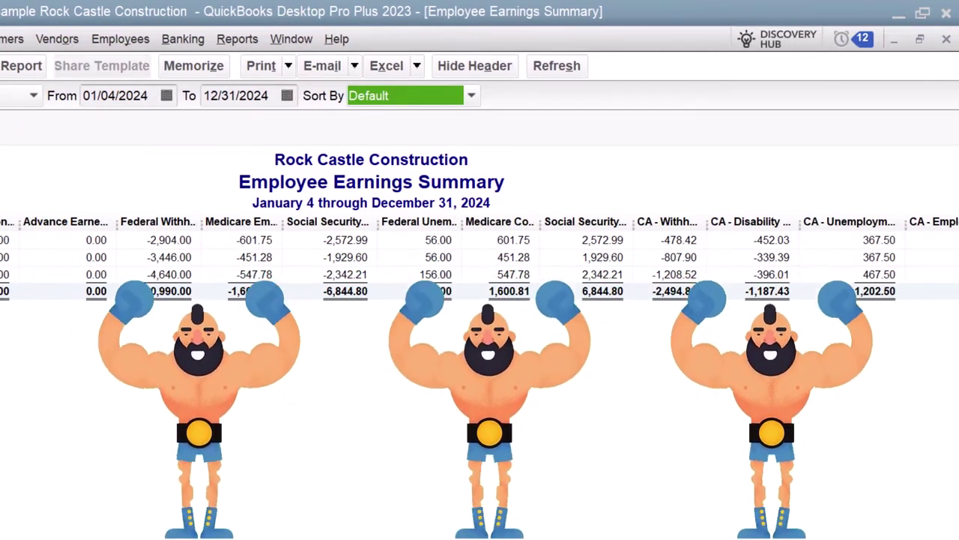
scroll(479, 254, right, 2)
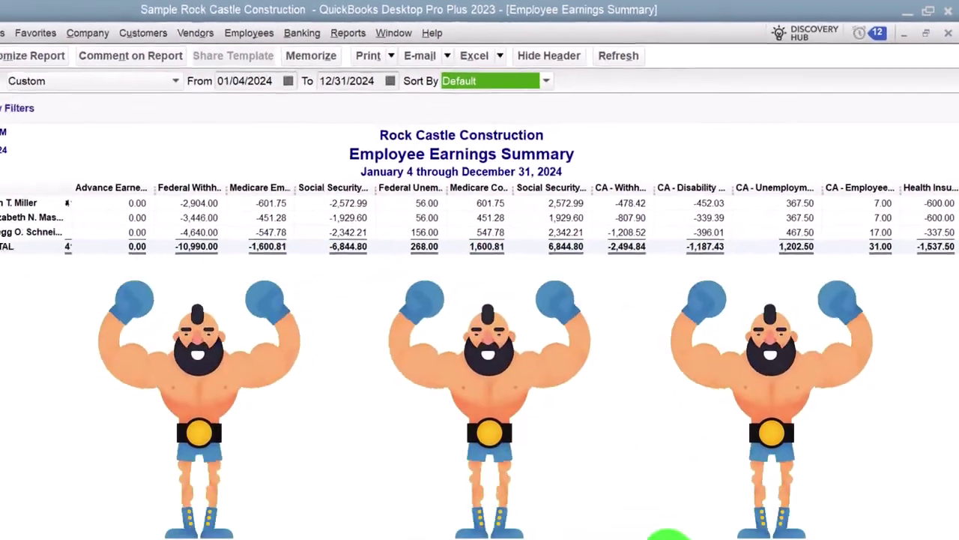
drag(819, 498, 903, 498)
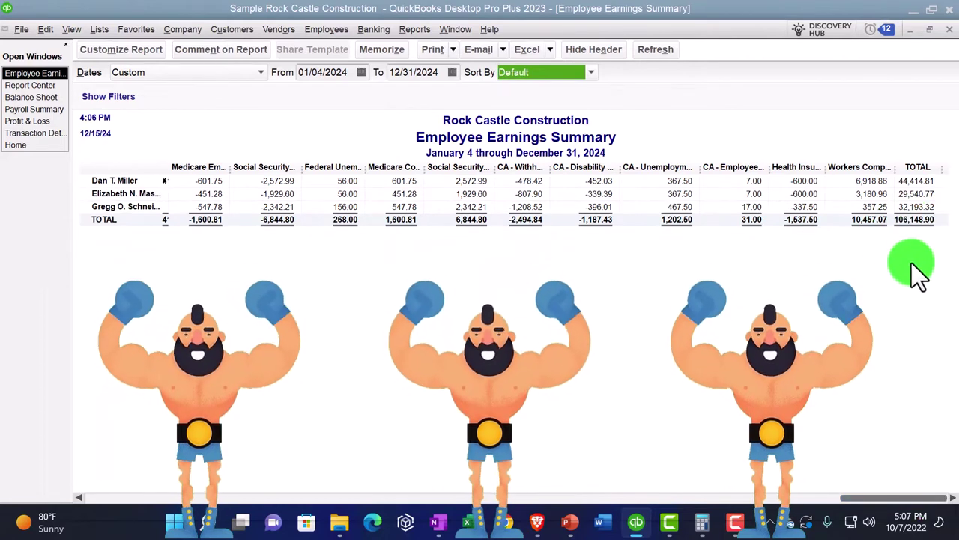
click(948, 29)
- Browse the remaining Employees & Payroll reports, covering pay adjustments, state entitlement, employee lists and workers compensation
scroll(616, 362, down, 3)
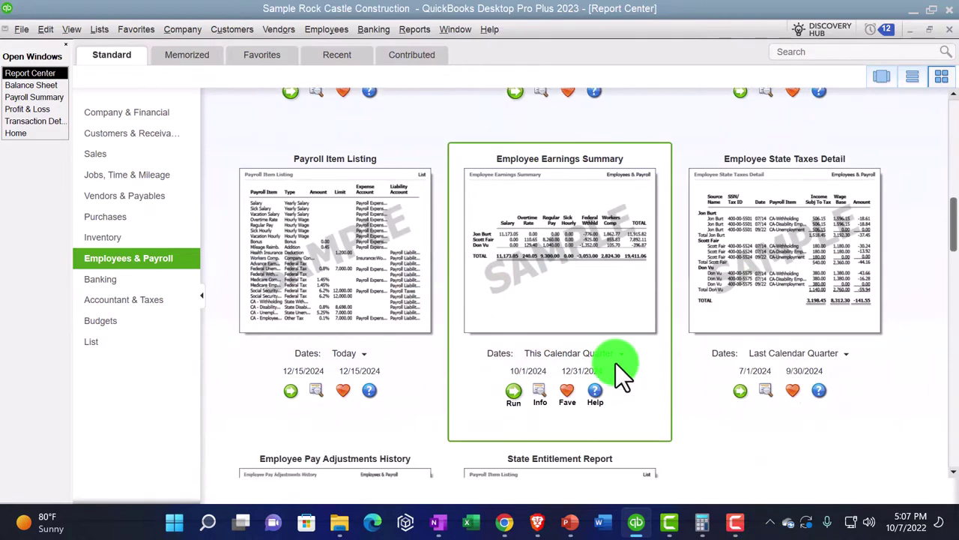
scroll(615, 363, down, 2)
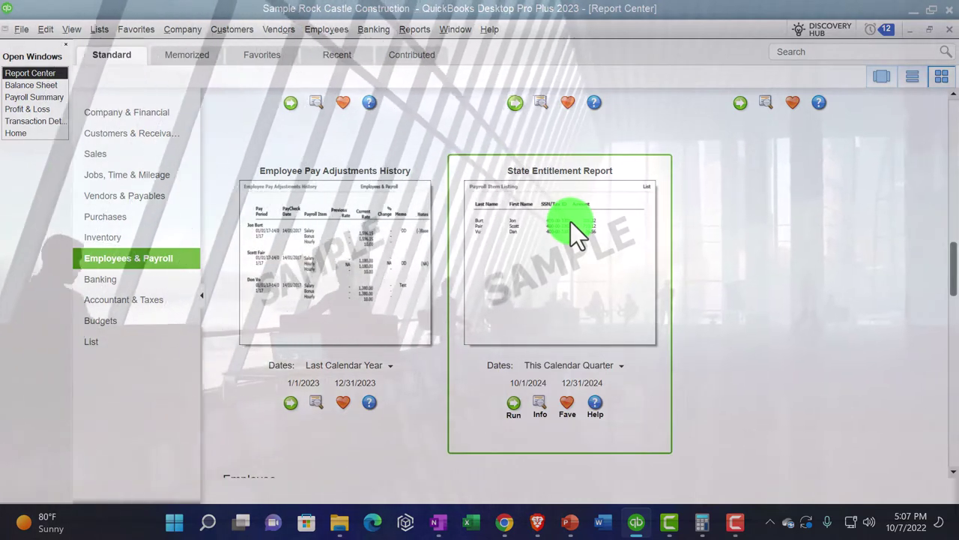
scroll(571, 222, down, 2)
scroll(570, 221, down, 3)
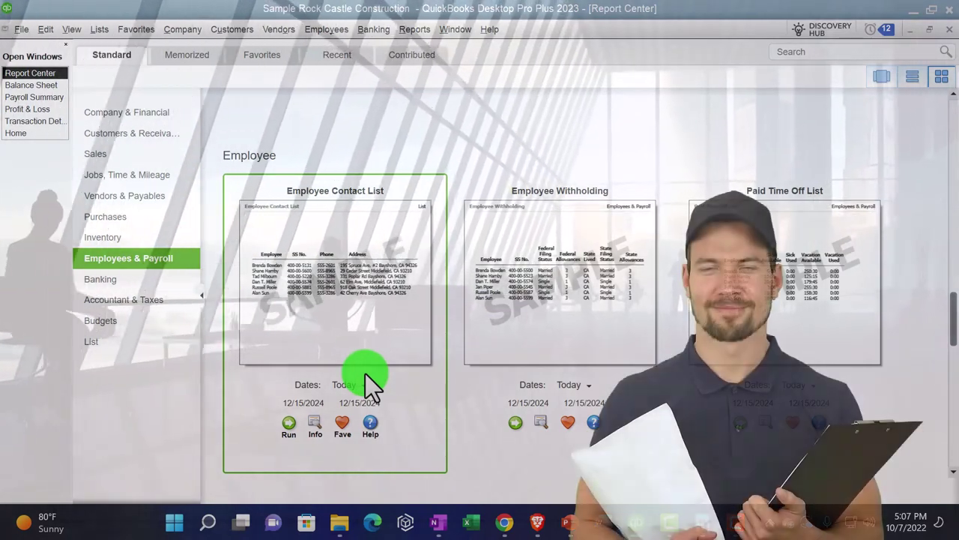
scroll(365, 373, down, 1)
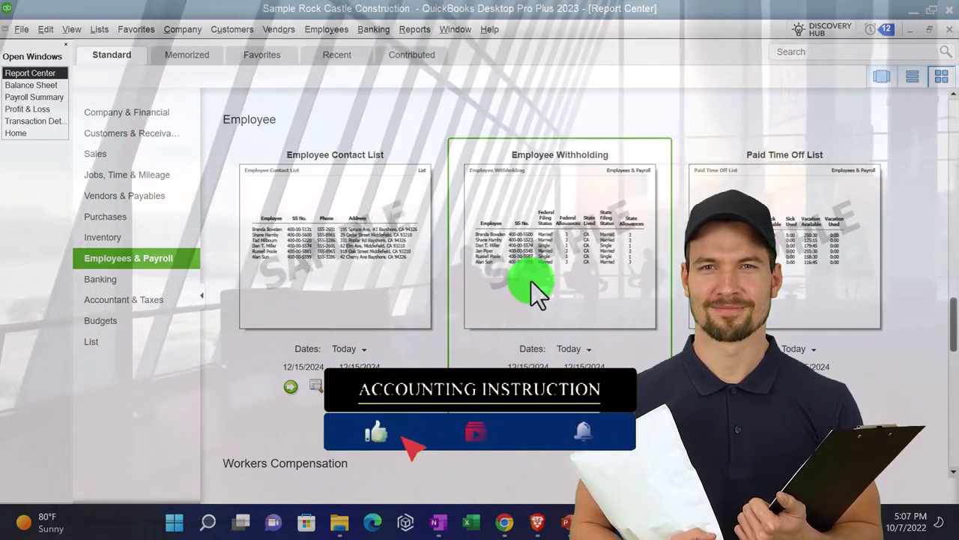
scroll(531, 281, down, 1)
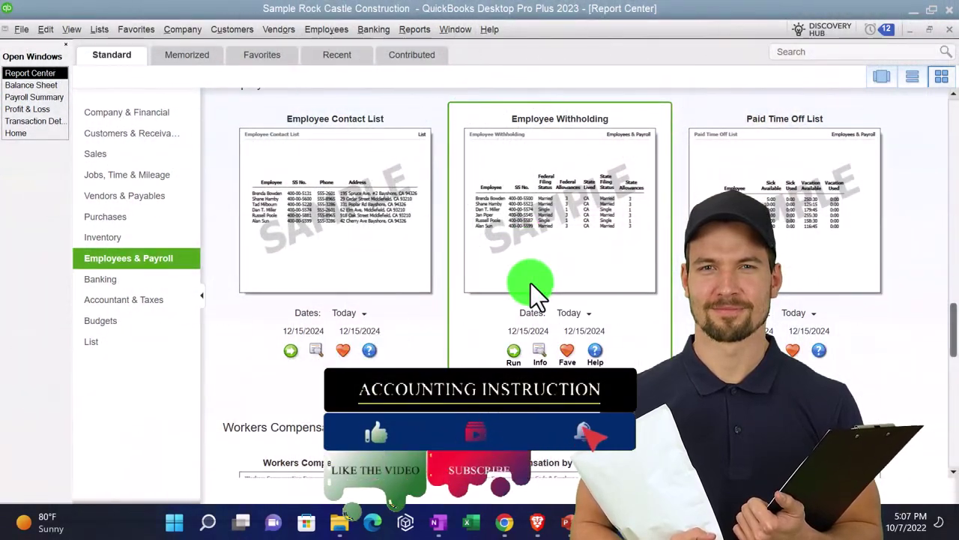
scroll(531, 283, down, 6)
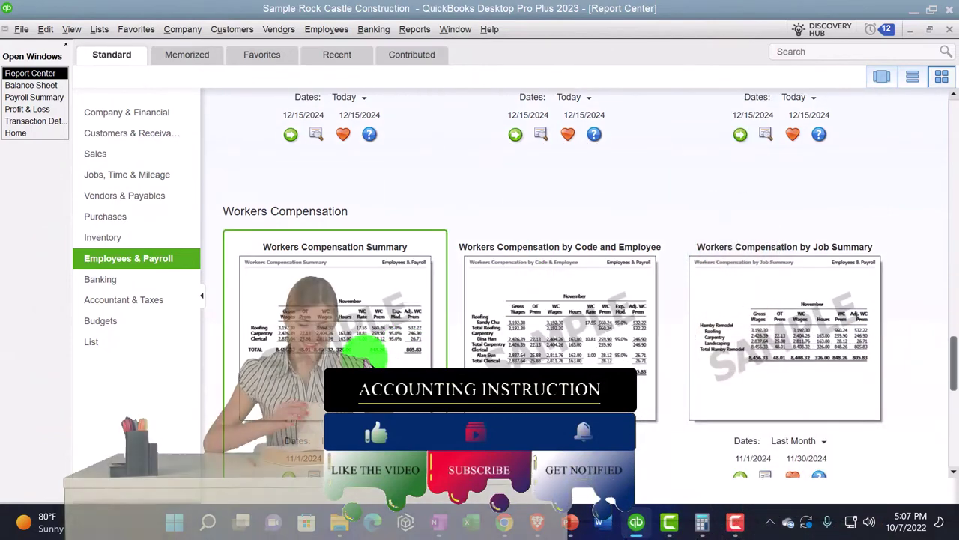
scroll(365, 351, down, 2)
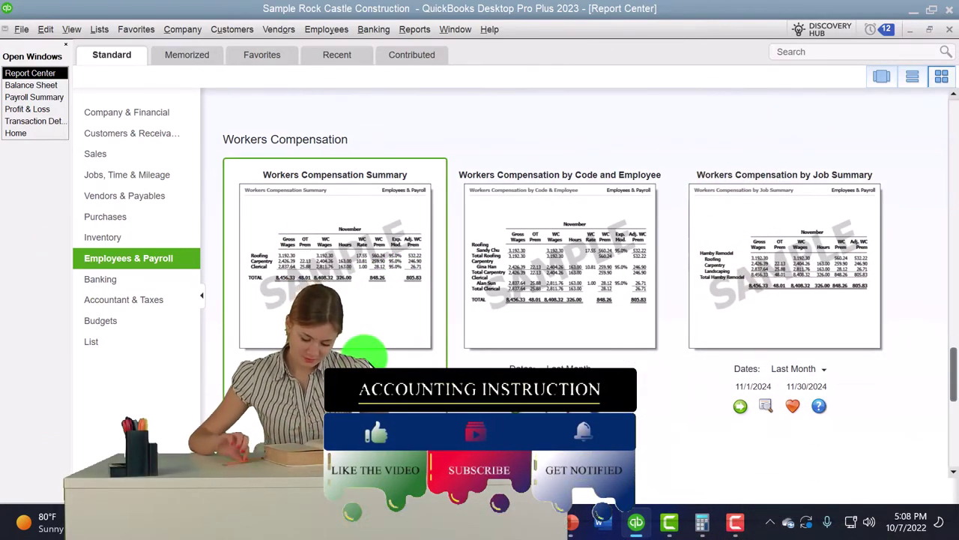
scroll(366, 360, down, 3)
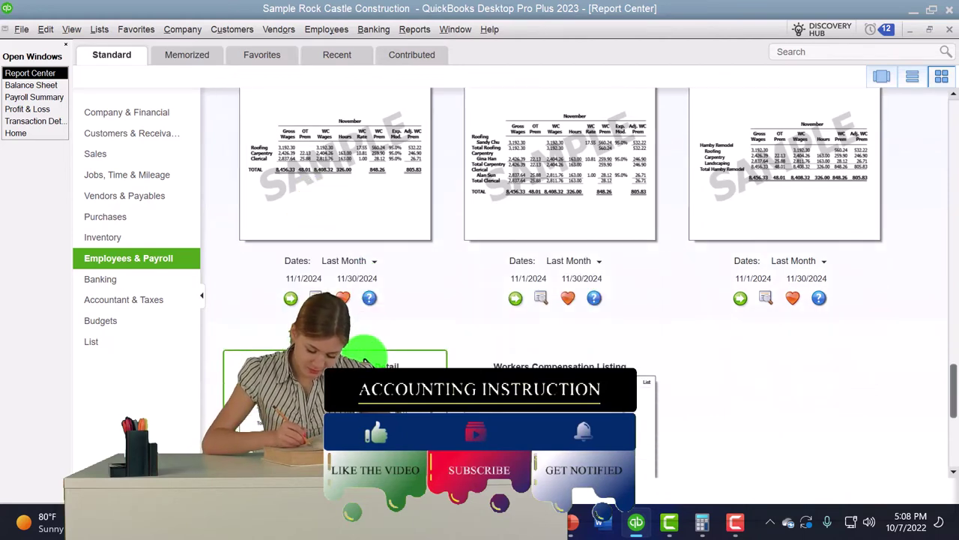
scroll(366, 360, down, 2)
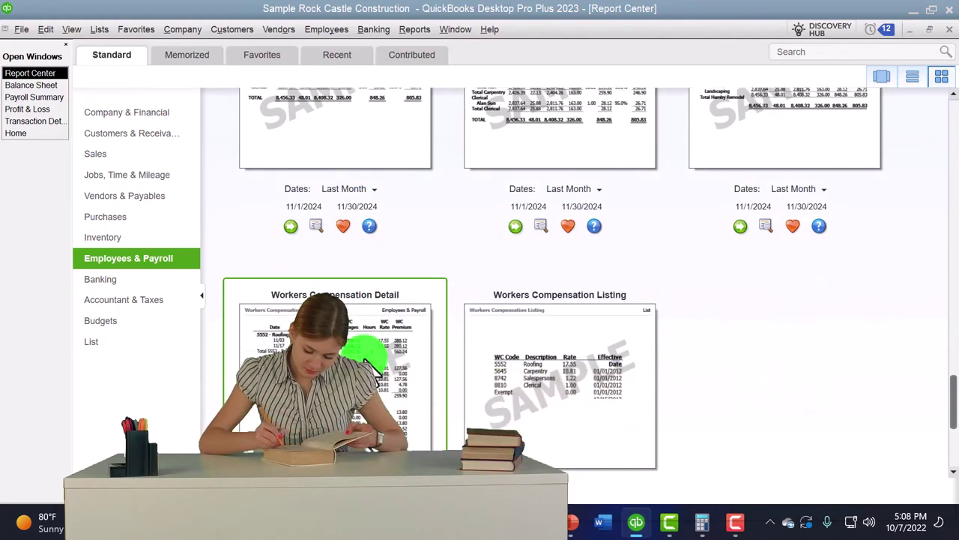